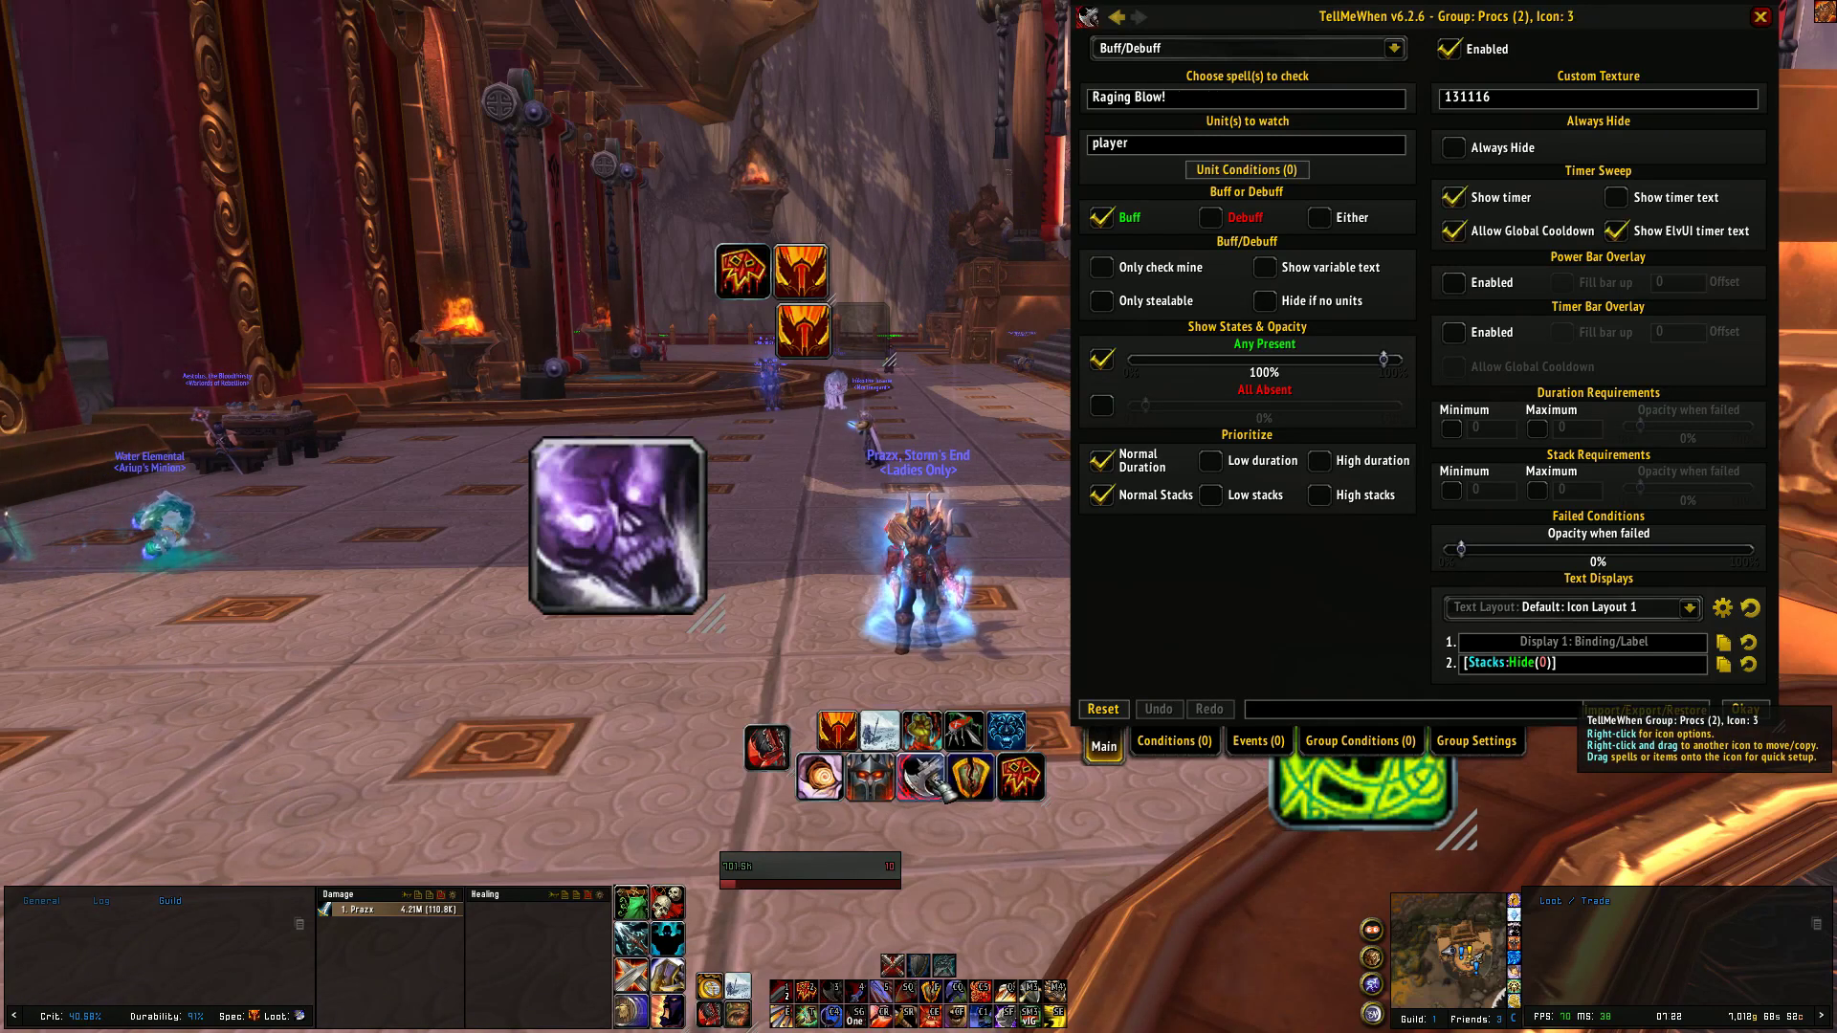
# - Open the Colossus Smash icon's settings in the Procs group and turn off Allow Global Cooldown
pyautogui.click(976, 785)
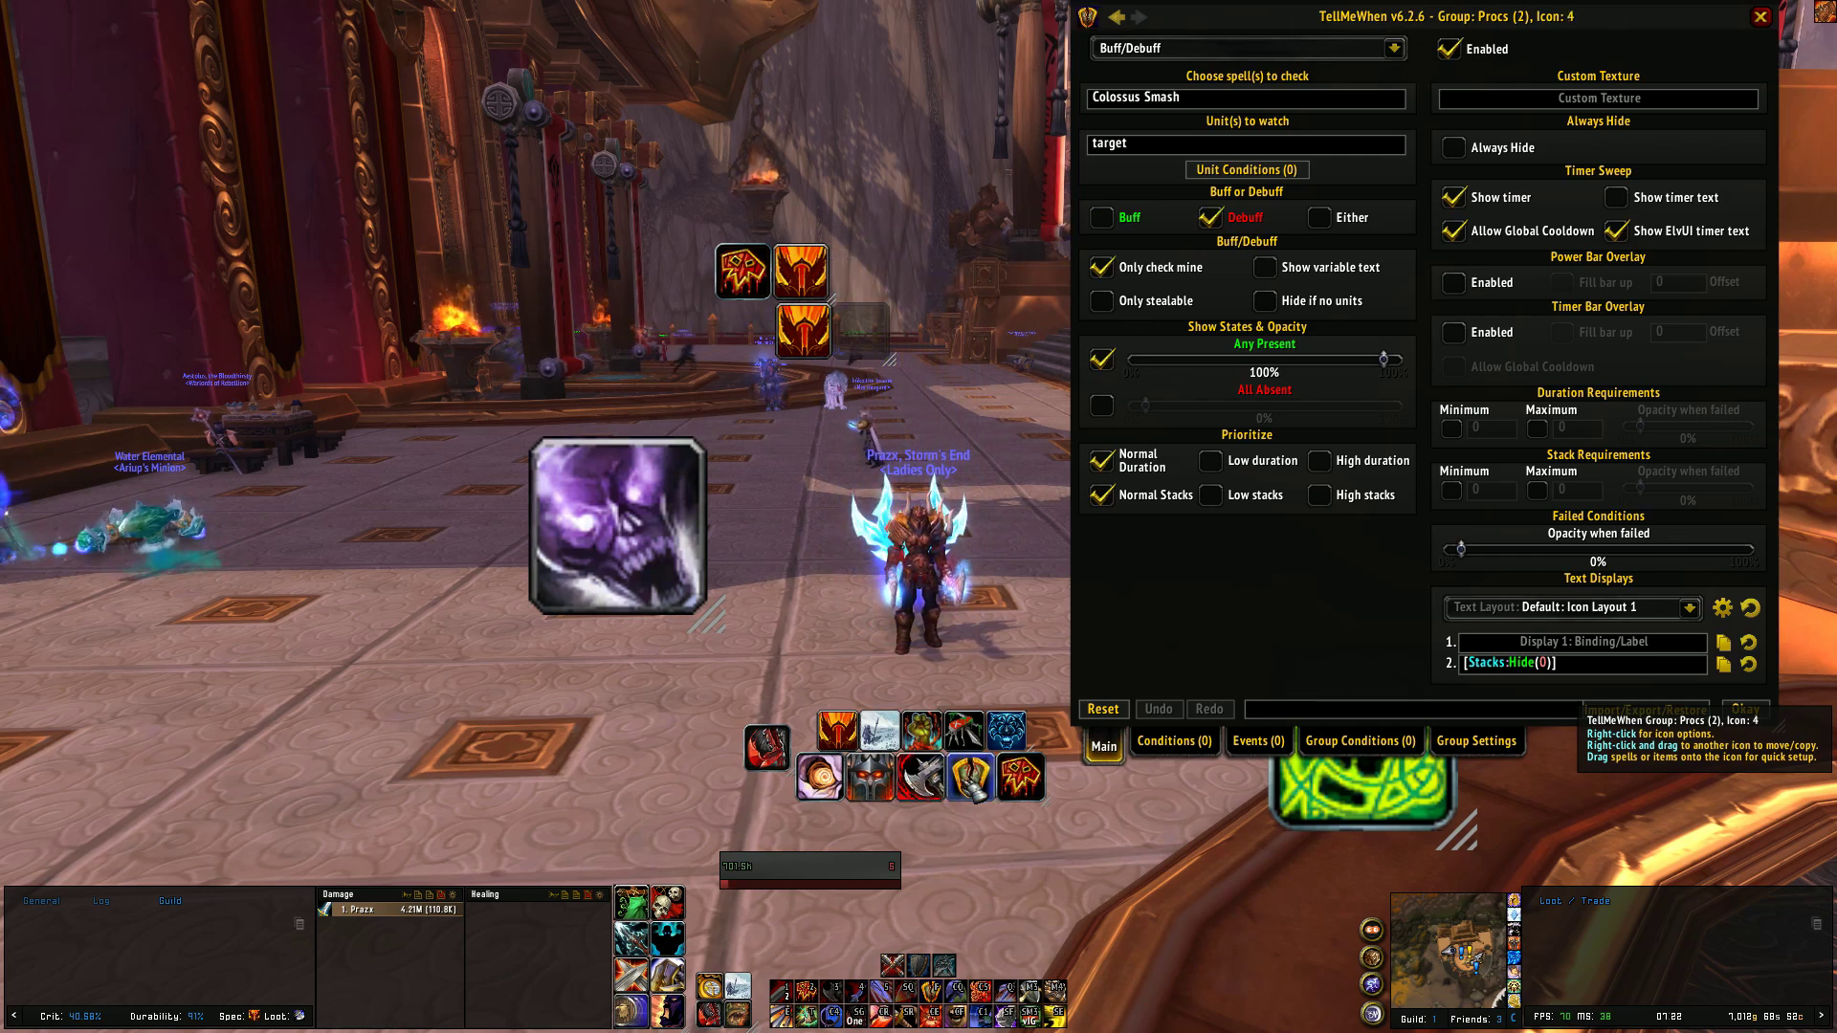
pyautogui.moveTo(1014, 605); pyautogui.dragTo(962, 614)
pyautogui.scroll(-1, 1015, 606)
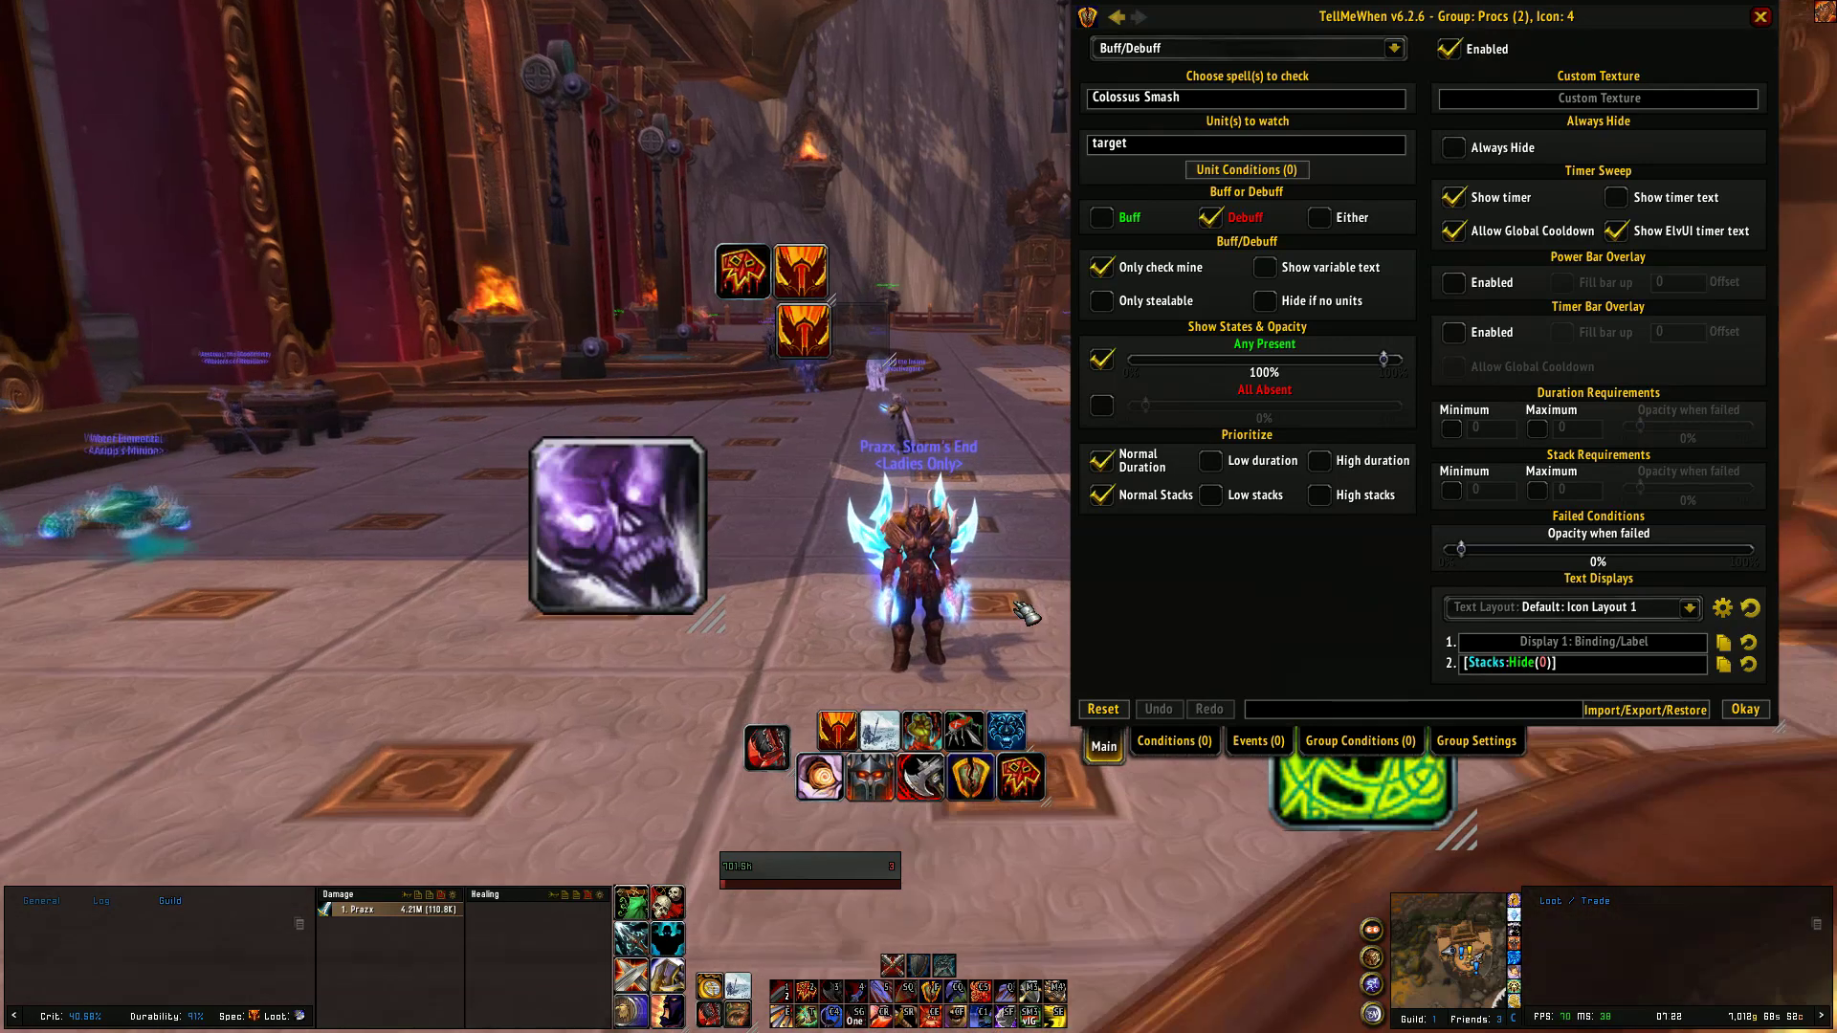
pyautogui.scroll(-2, 1005, 603)
pyautogui.scroll(1, 993, 599)
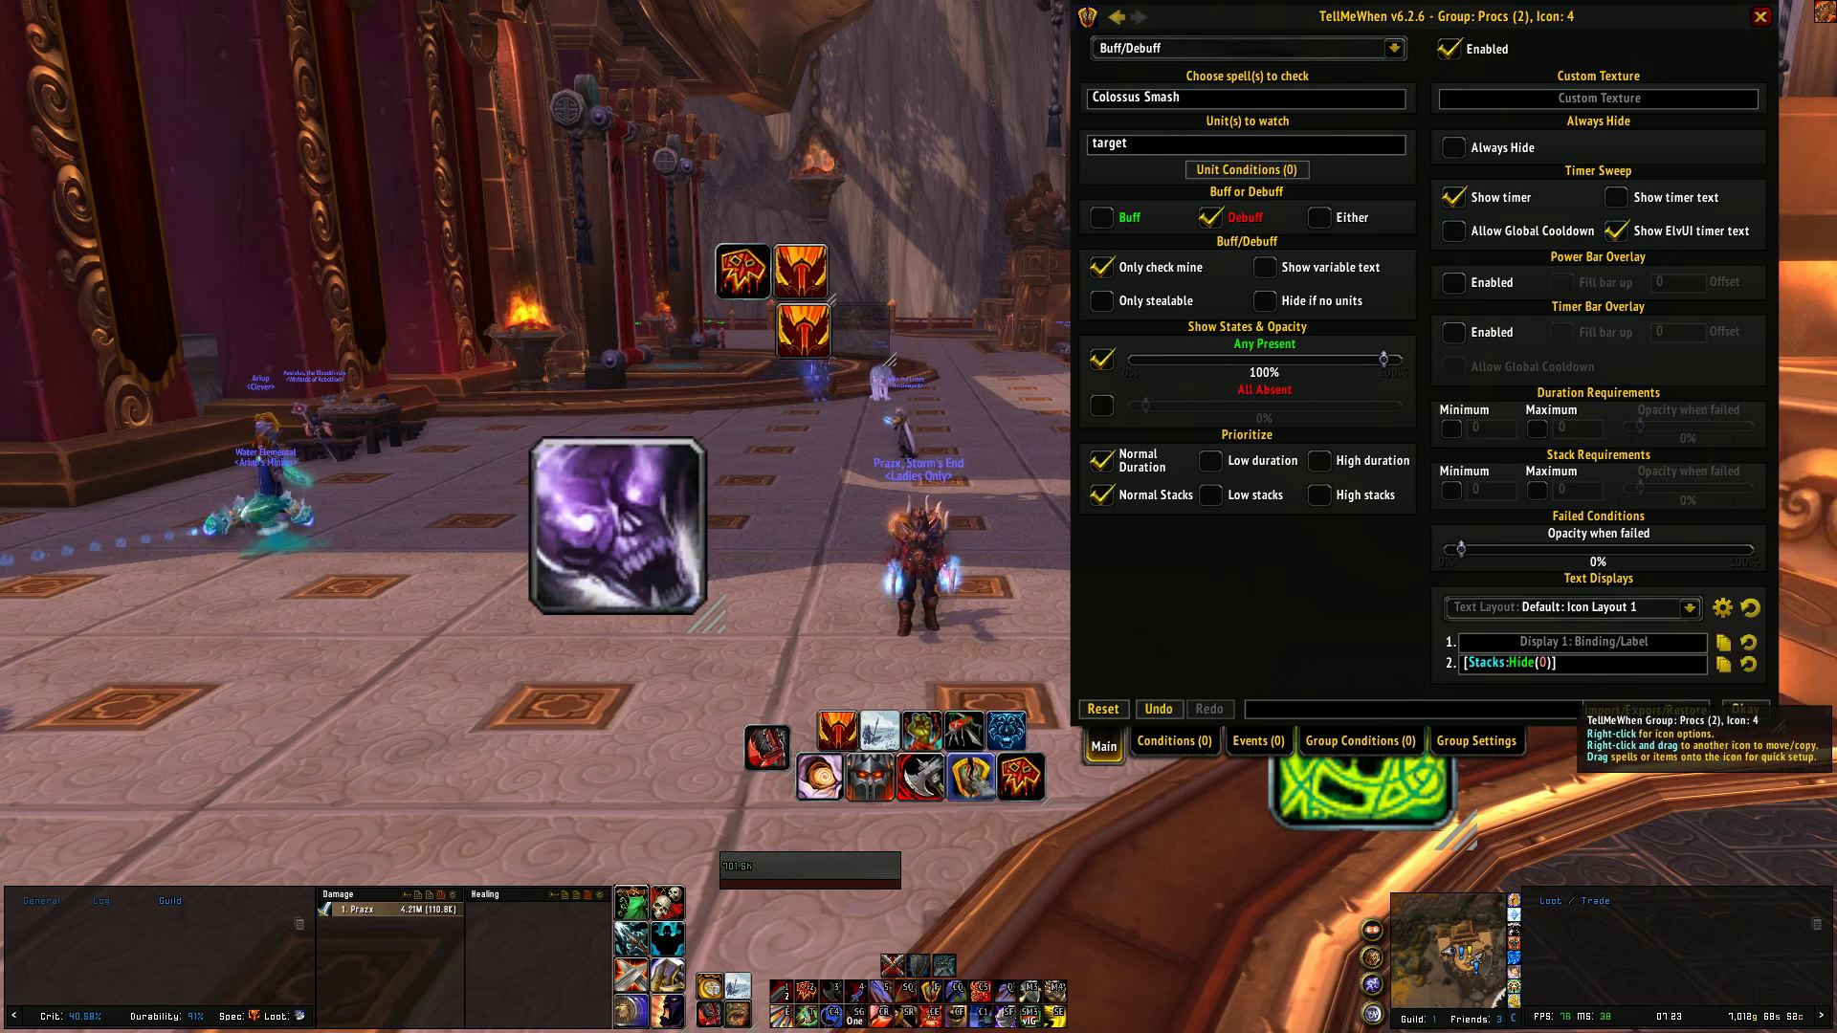
# - Examine the settings and spell suggestions of the BurstHaste icon in the Procs group, and close the icon editor
pyautogui.rightClick(1028, 786)
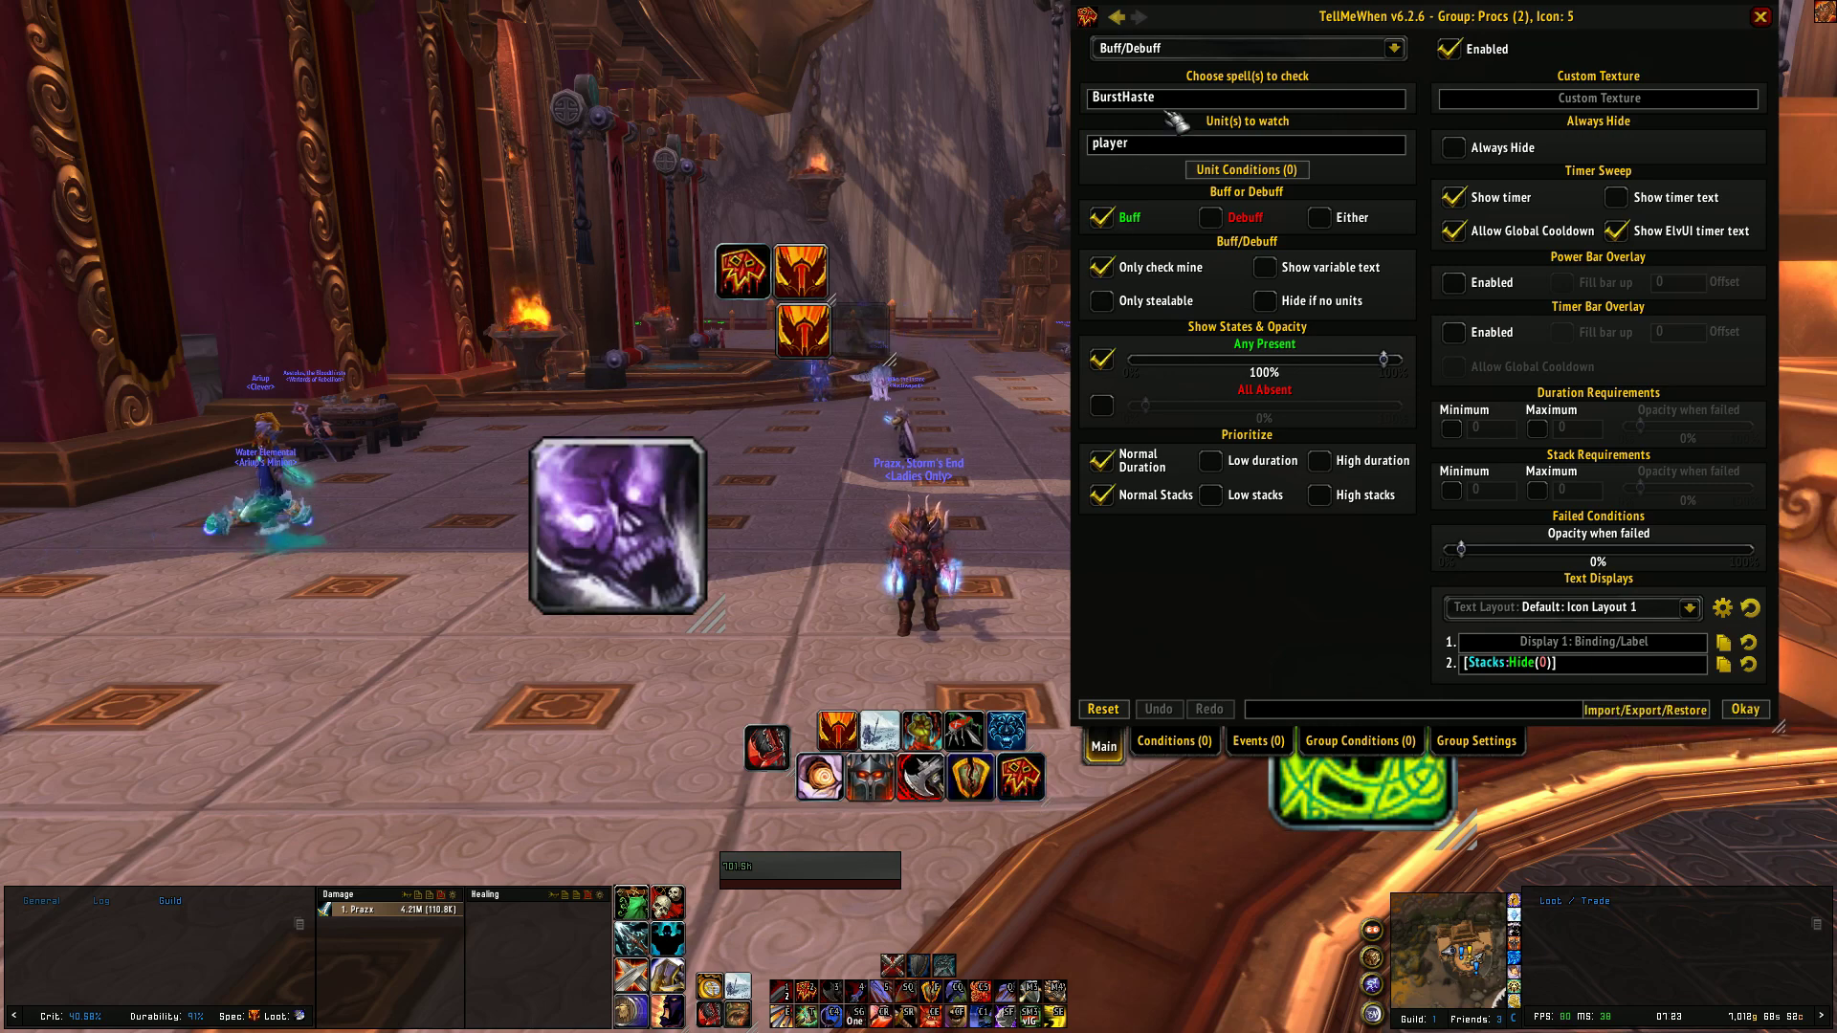
pyautogui.moveTo(1287, 38); pyautogui.dragTo(1104, 84)
pyautogui.click(1088, 146)
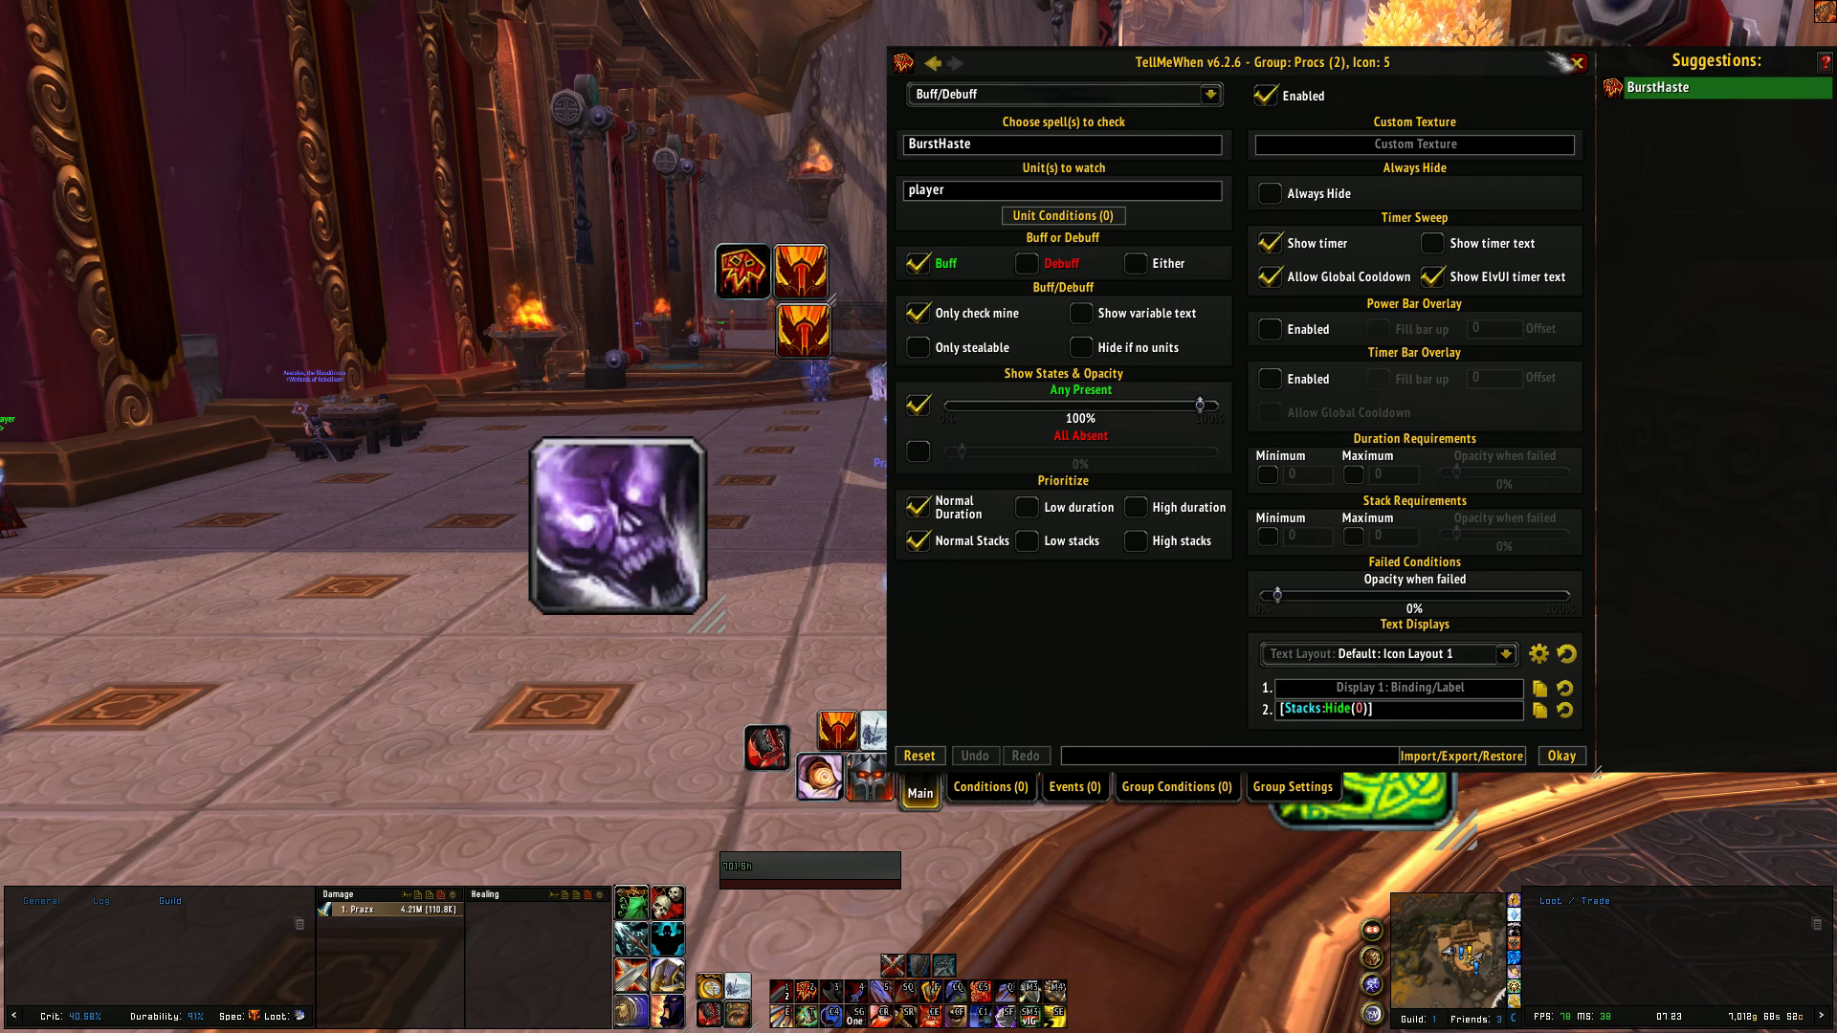
pyautogui.click(1577, 63)
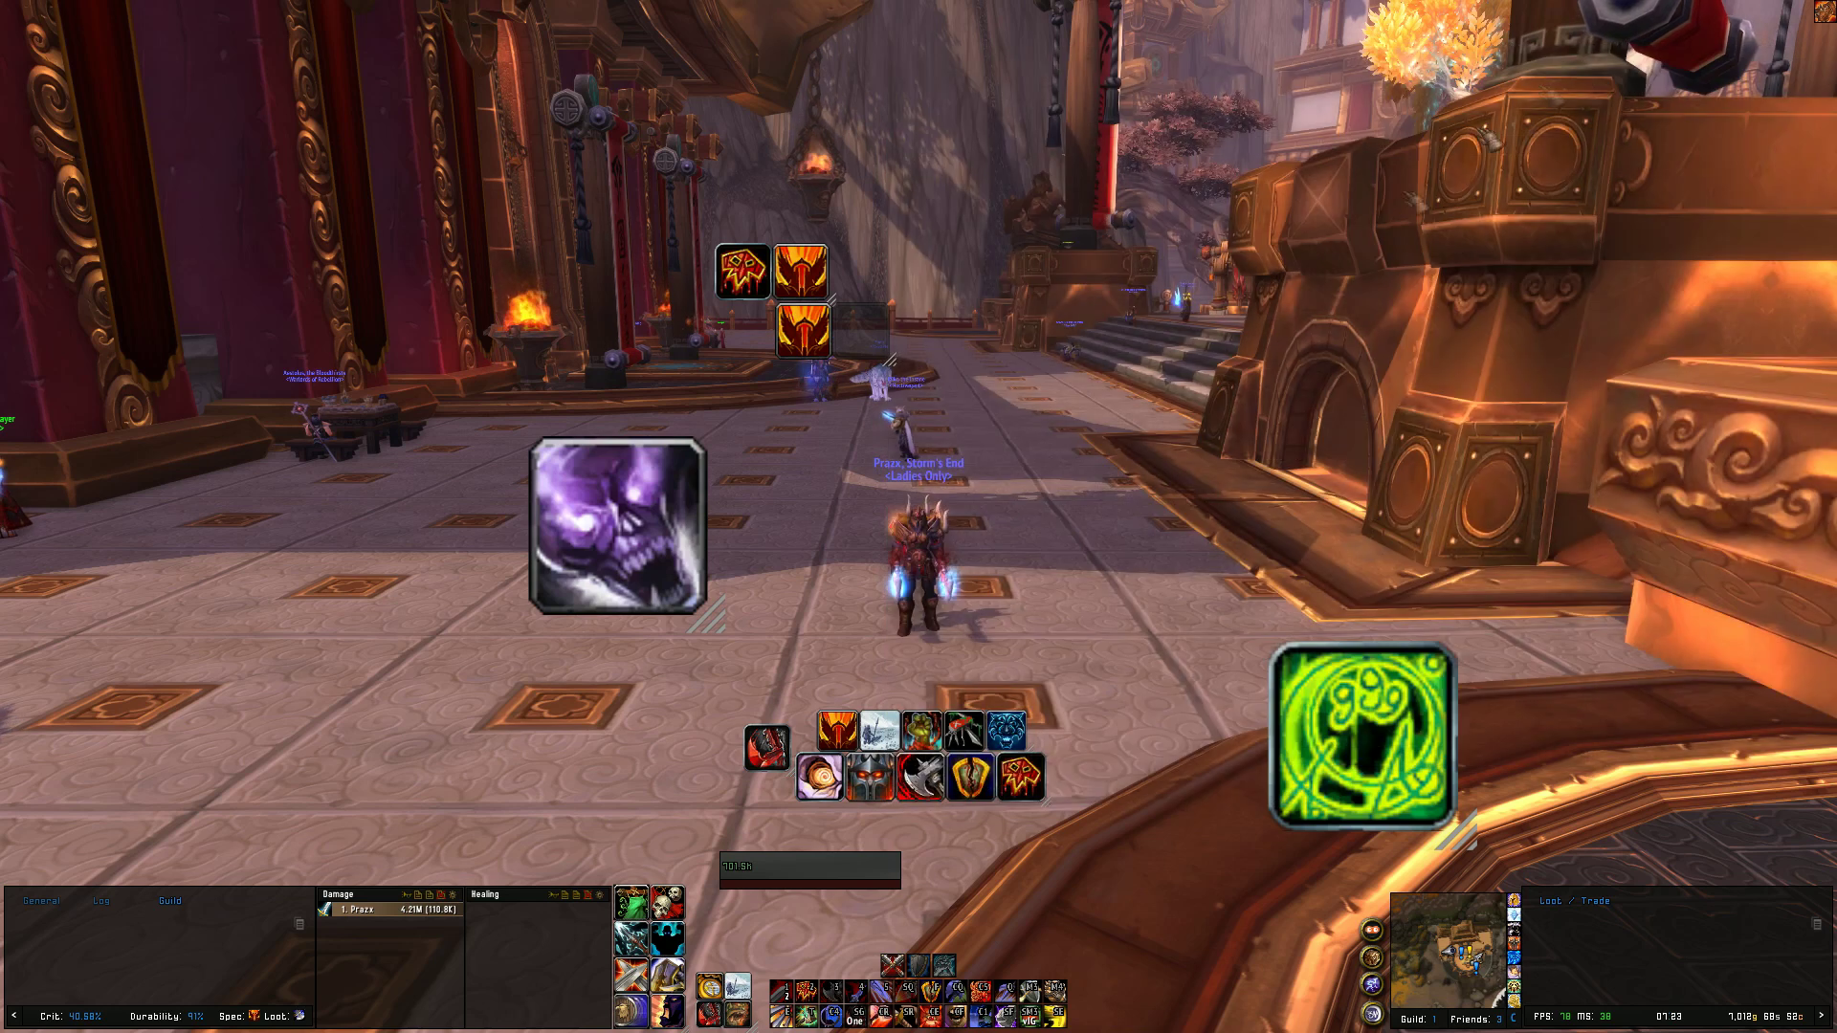
# - Review the DefensiveBuffs icon's settings in the Defensives group and those of the Recklessness icon in the reck group
pyautogui.rightClick(1430, 739)
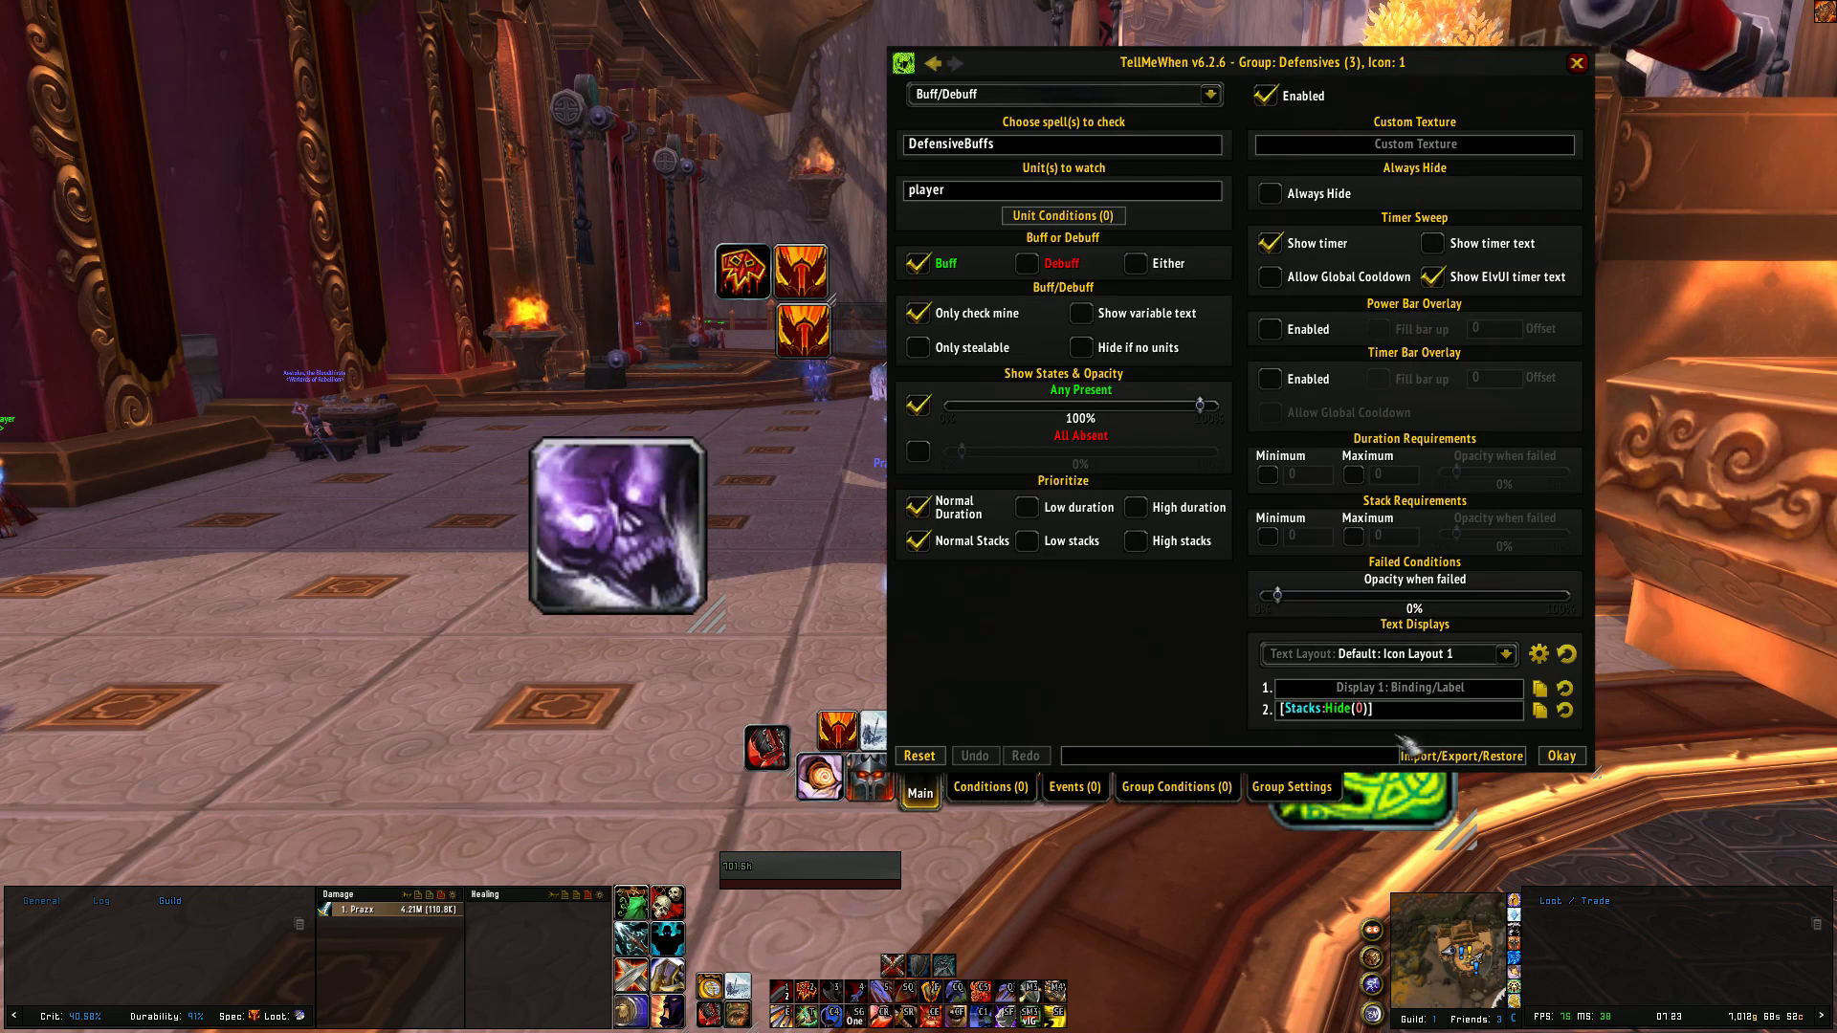
pyautogui.click(1012, 146)
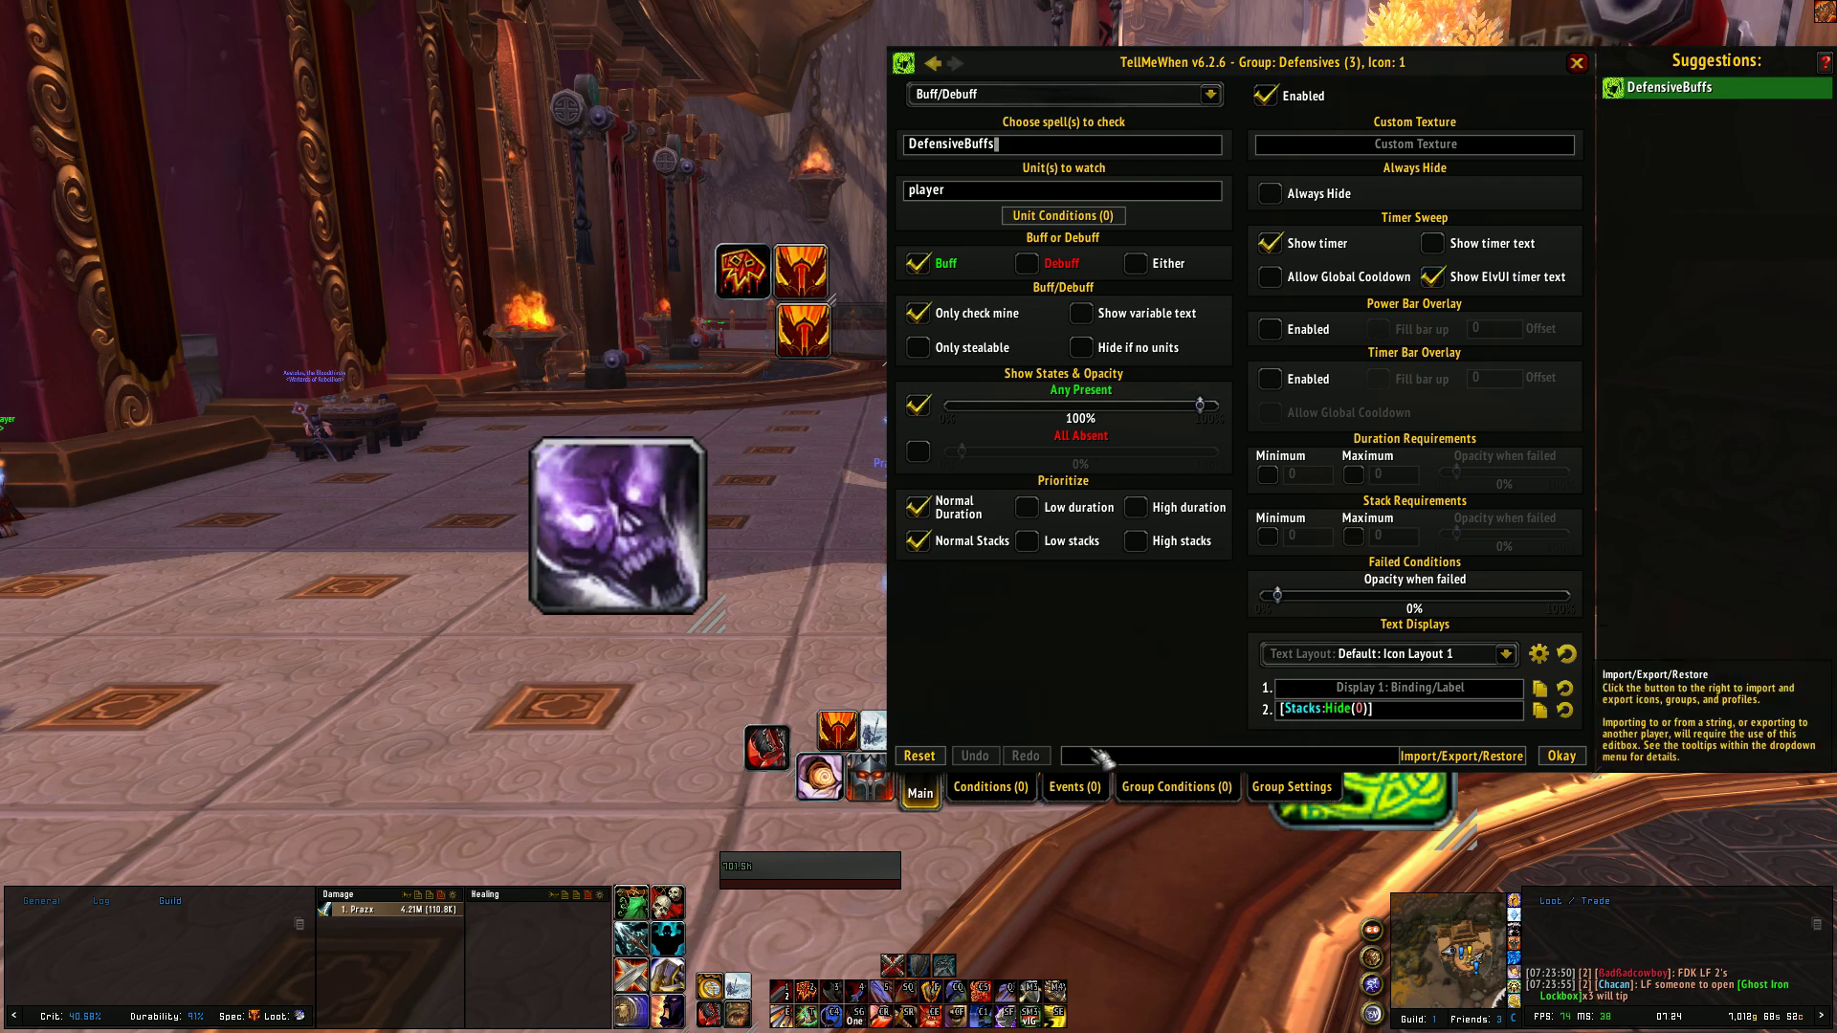
pyautogui.moveTo(1072, 67); pyautogui.dragTo(1259, 91)
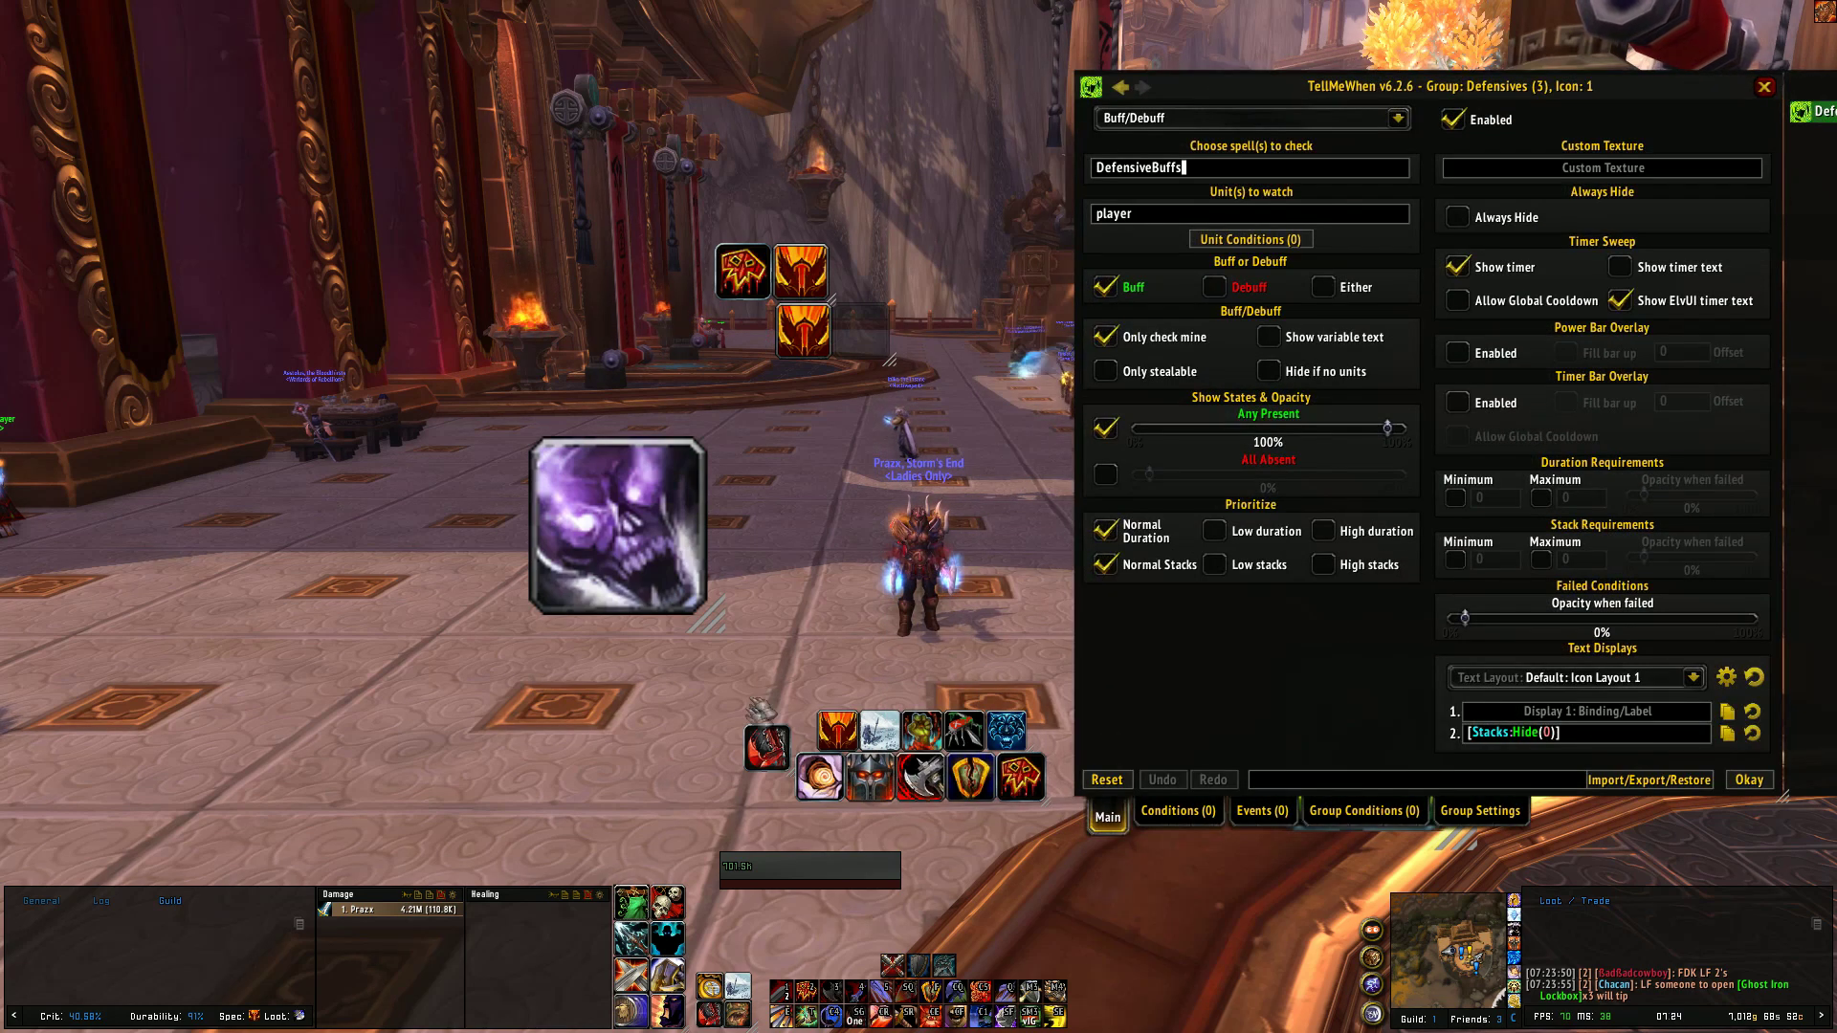
pyautogui.rightClick(768, 744)
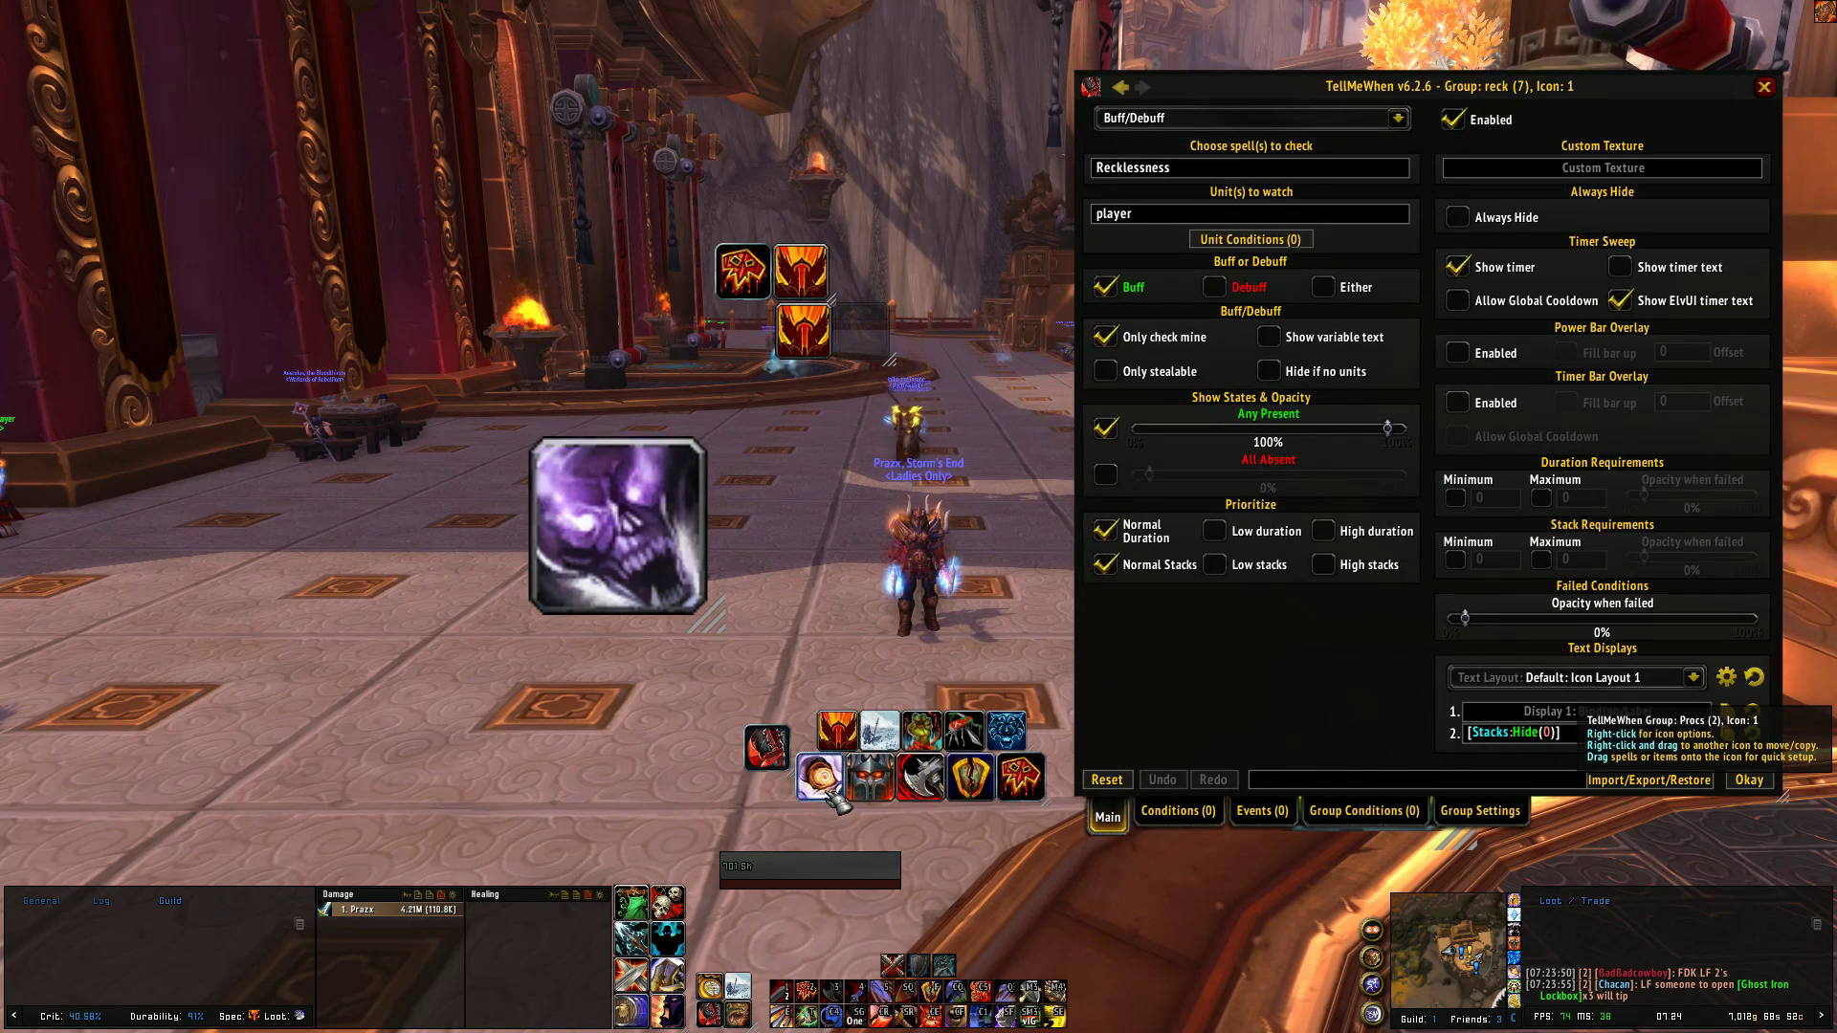
# - Open the Malice icon's settings and add a semicolon separator after Malice in its list of spells to check
pyautogui.rightClick(639, 521)
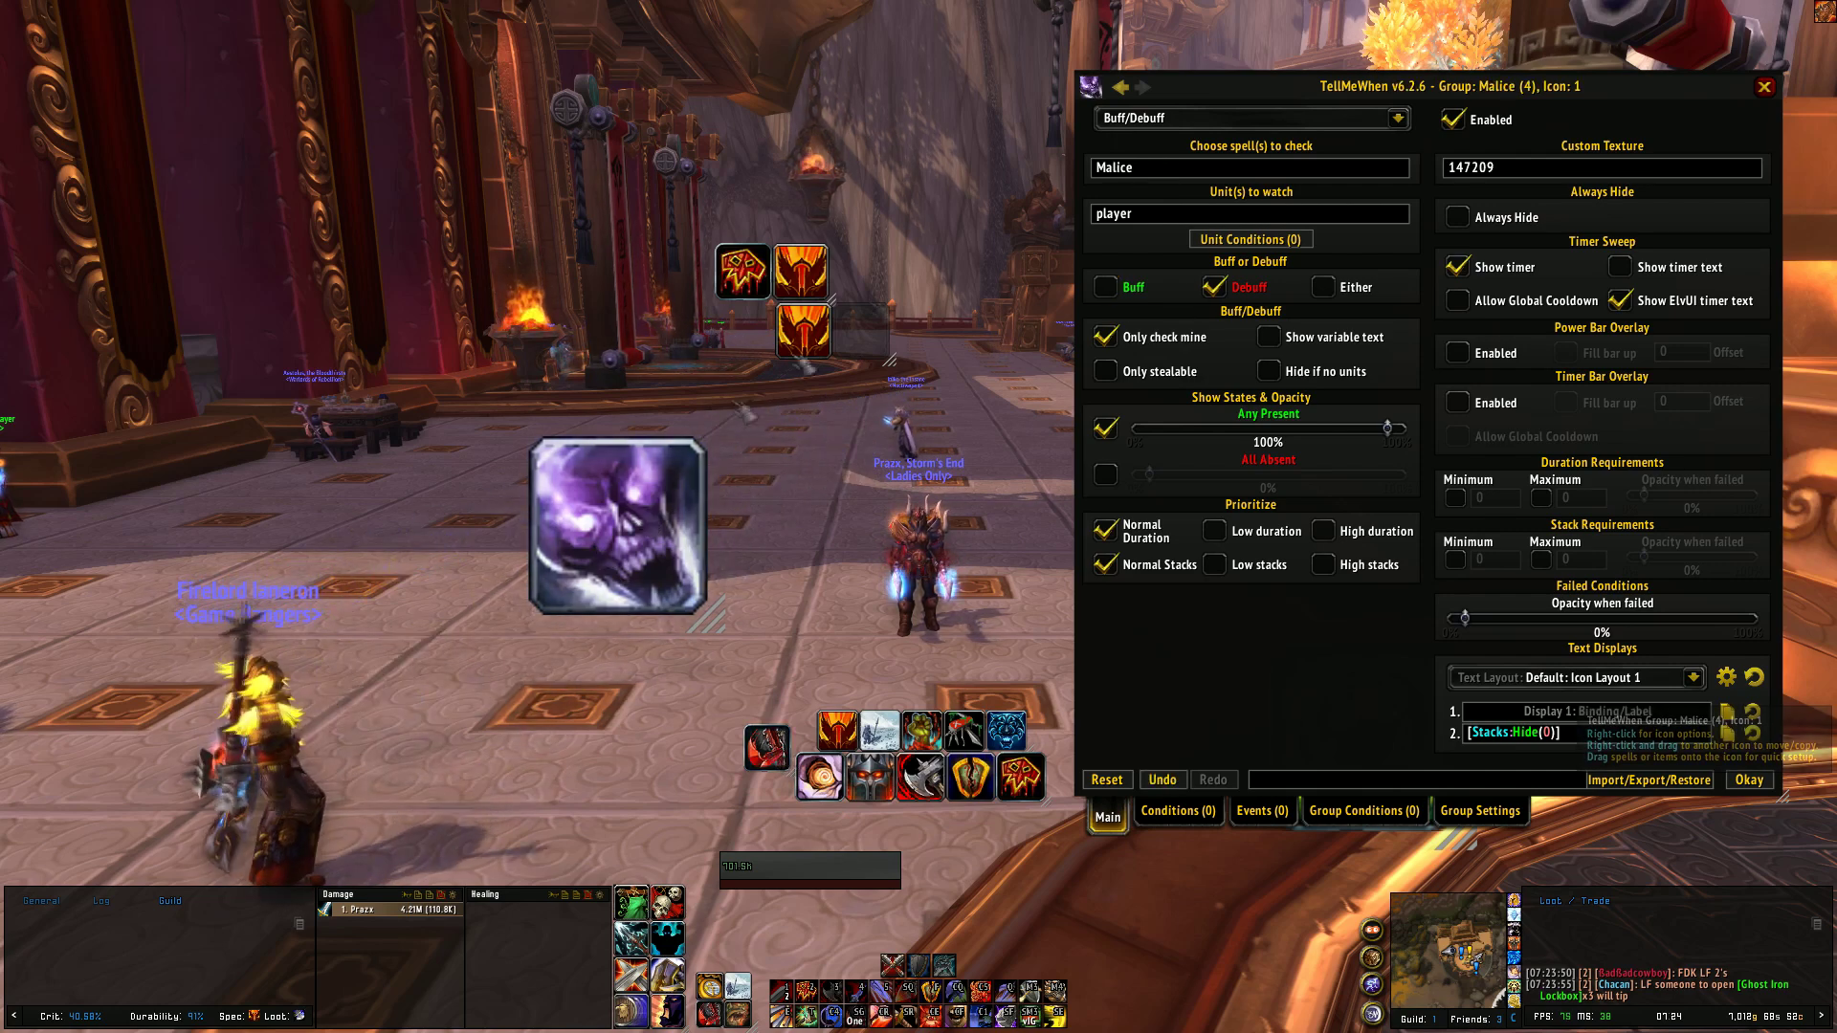
pyautogui.moveTo(1356, 97); pyautogui.dragTo(1185, 71)
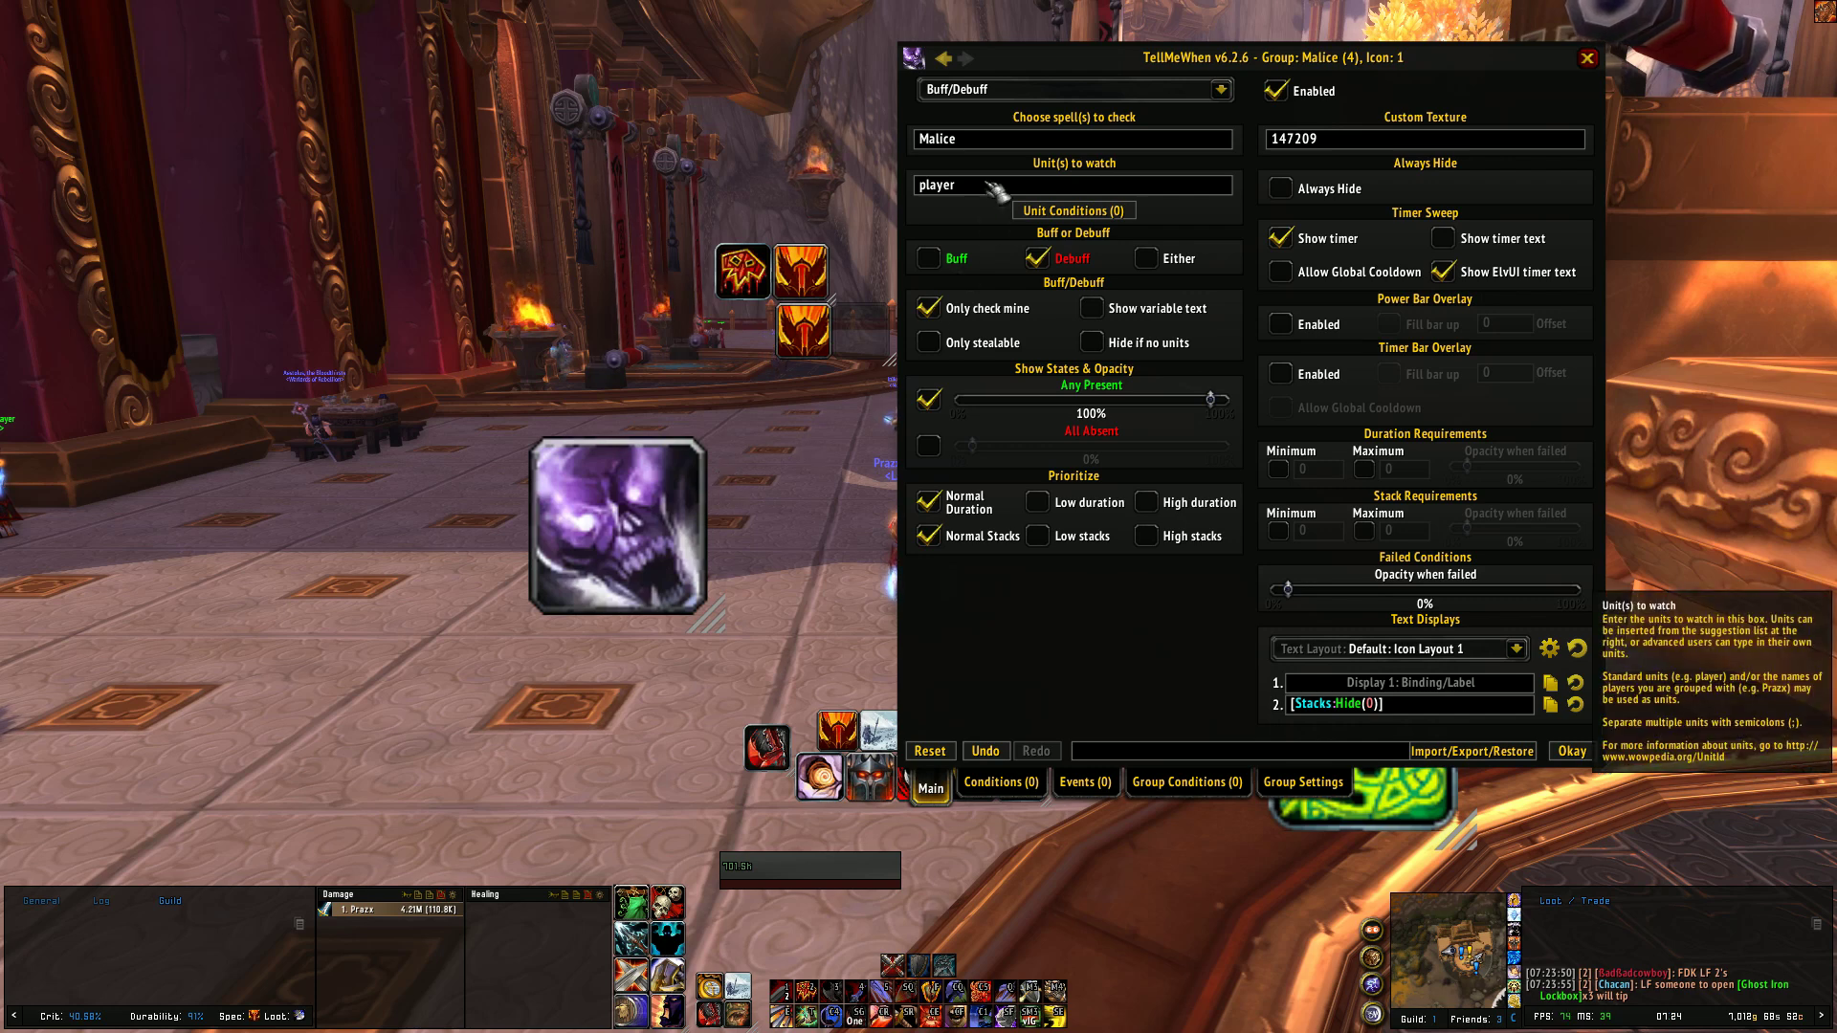
pyautogui.click(986, 140)
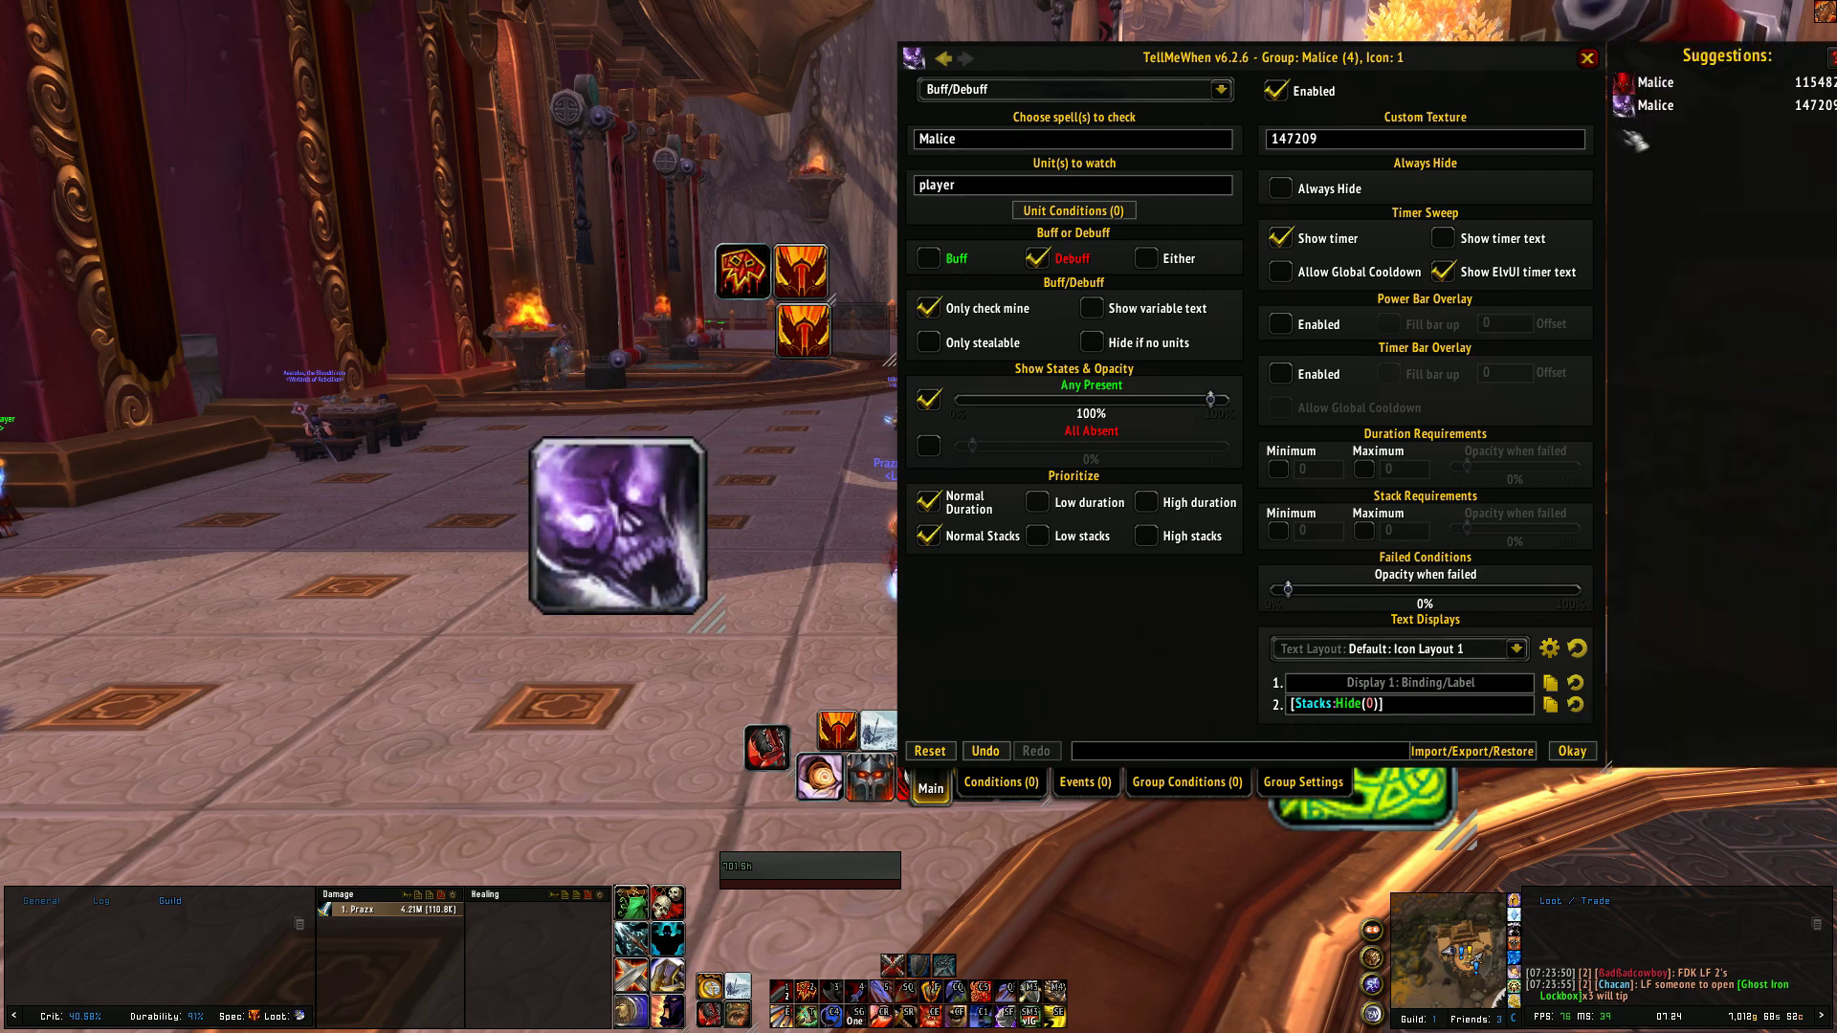
pyautogui.write(';')
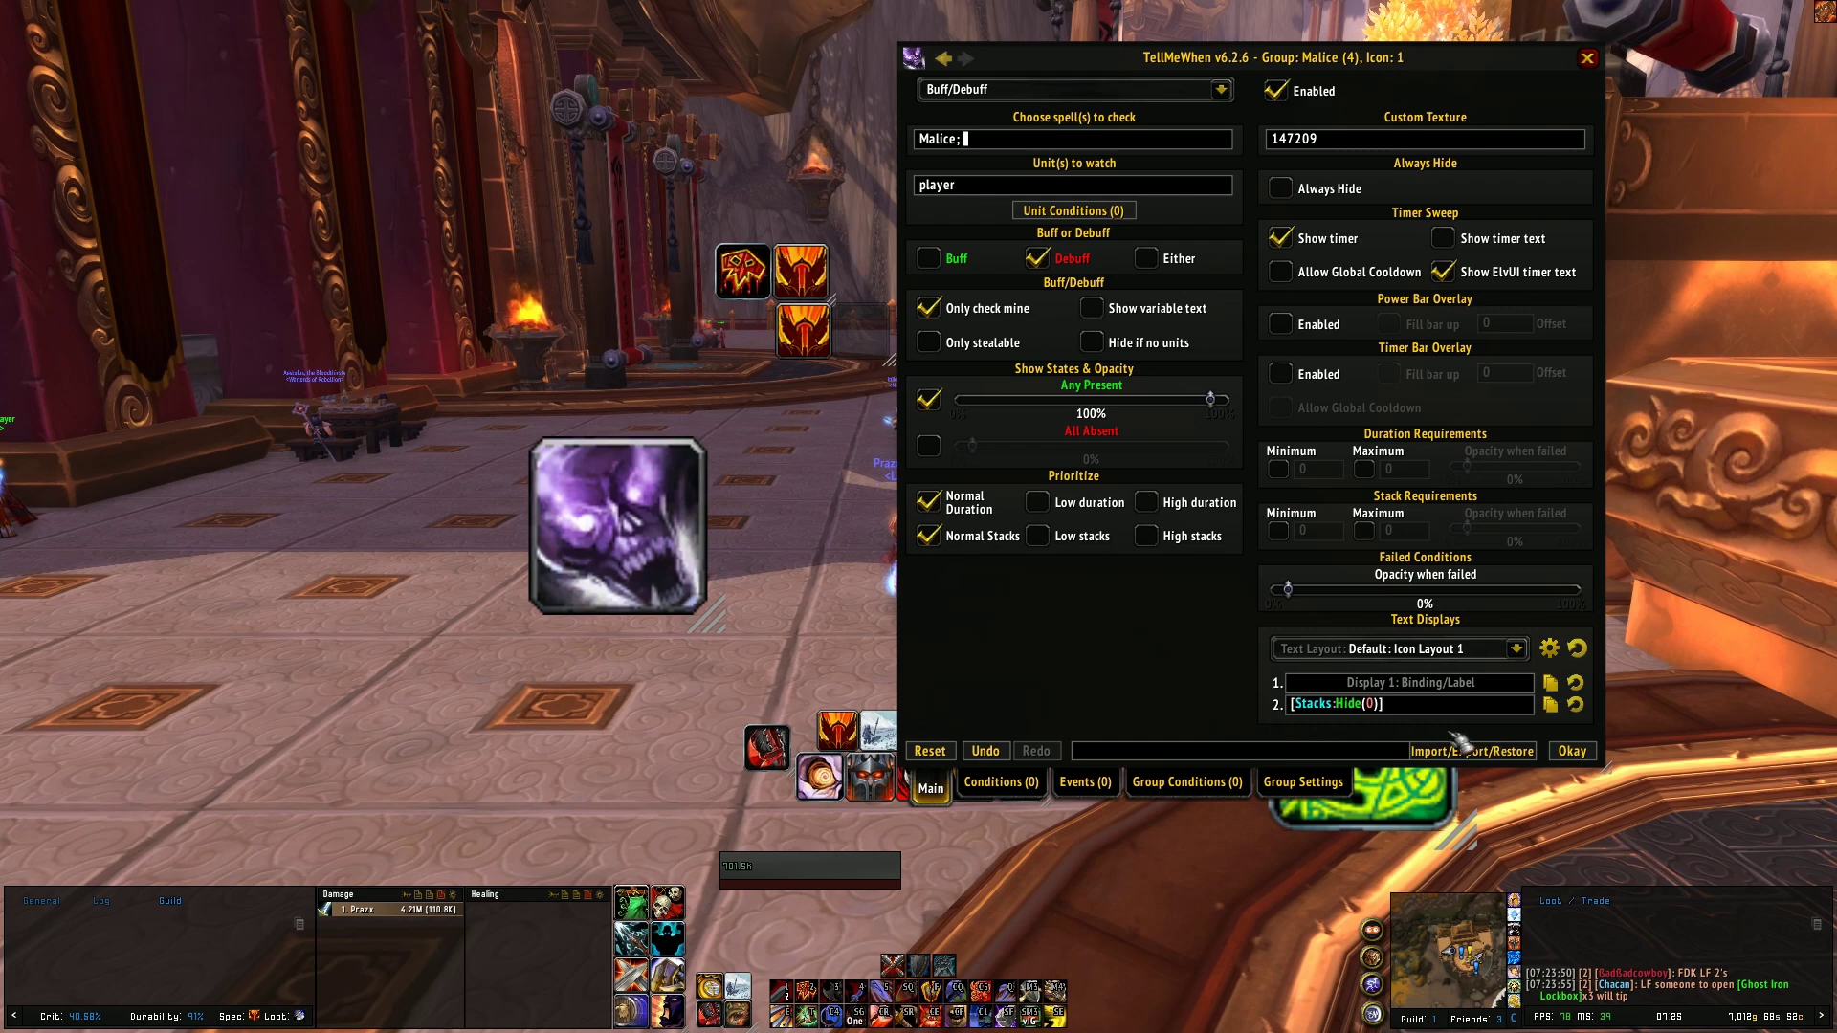
pyautogui.moveTo(1269, 69); pyautogui.dragTo(1442, 71)
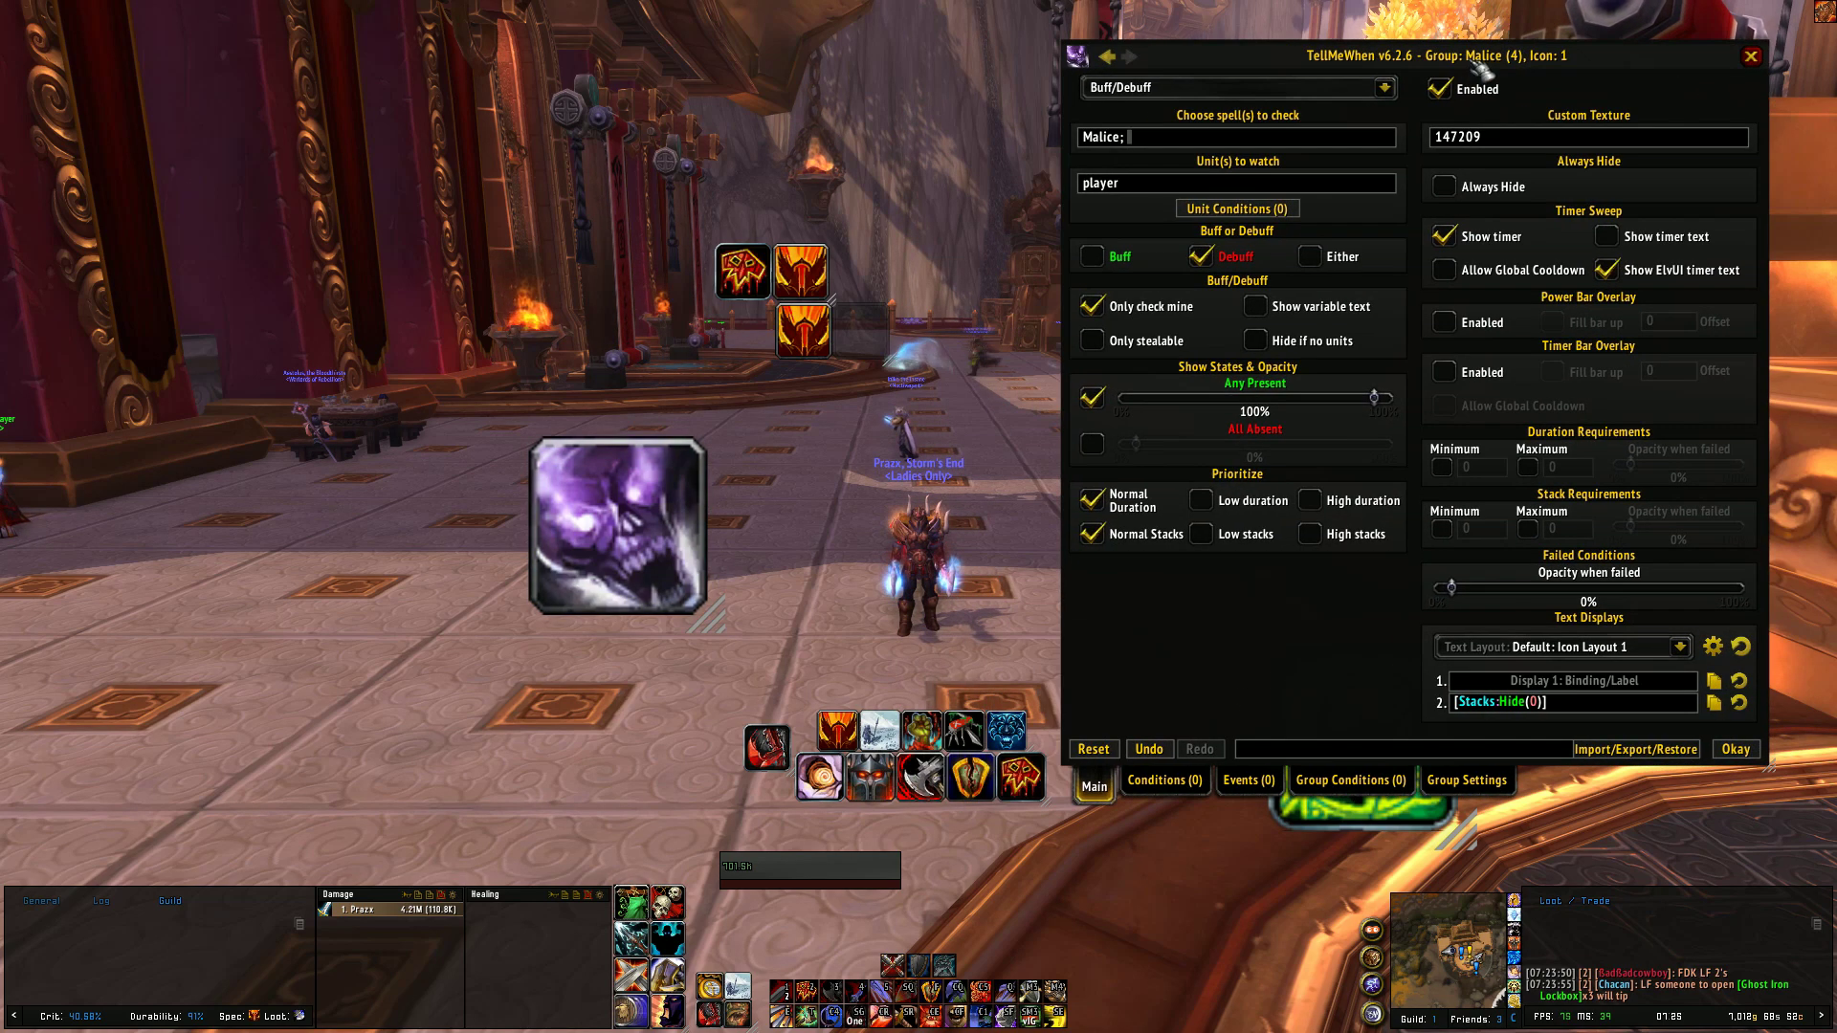
# - Check the Demoralizing Banner icon's settings in the Raid CDs group and leave the icon configuration mode
pyautogui.rightClick(660, 895)
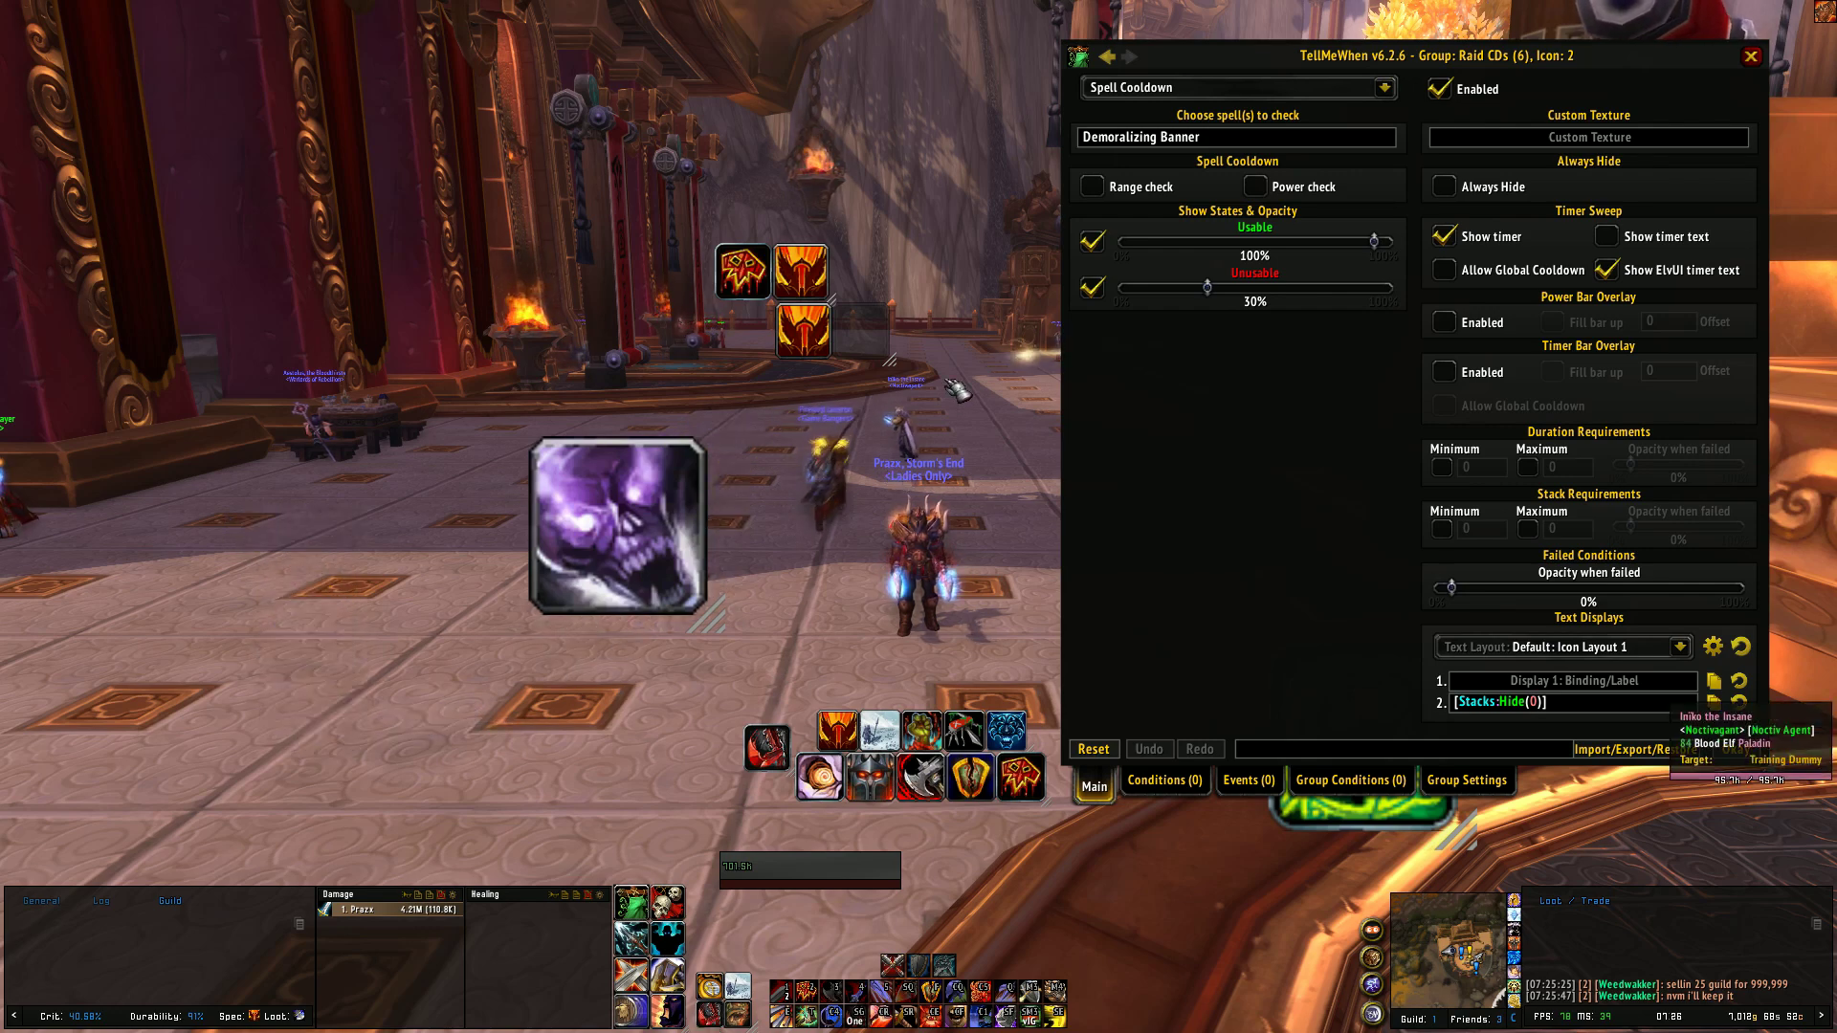
pyautogui.moveTo(949, 496); pyautogui.dragTo(1100, 460)
pyautogui.click(1736, 750)
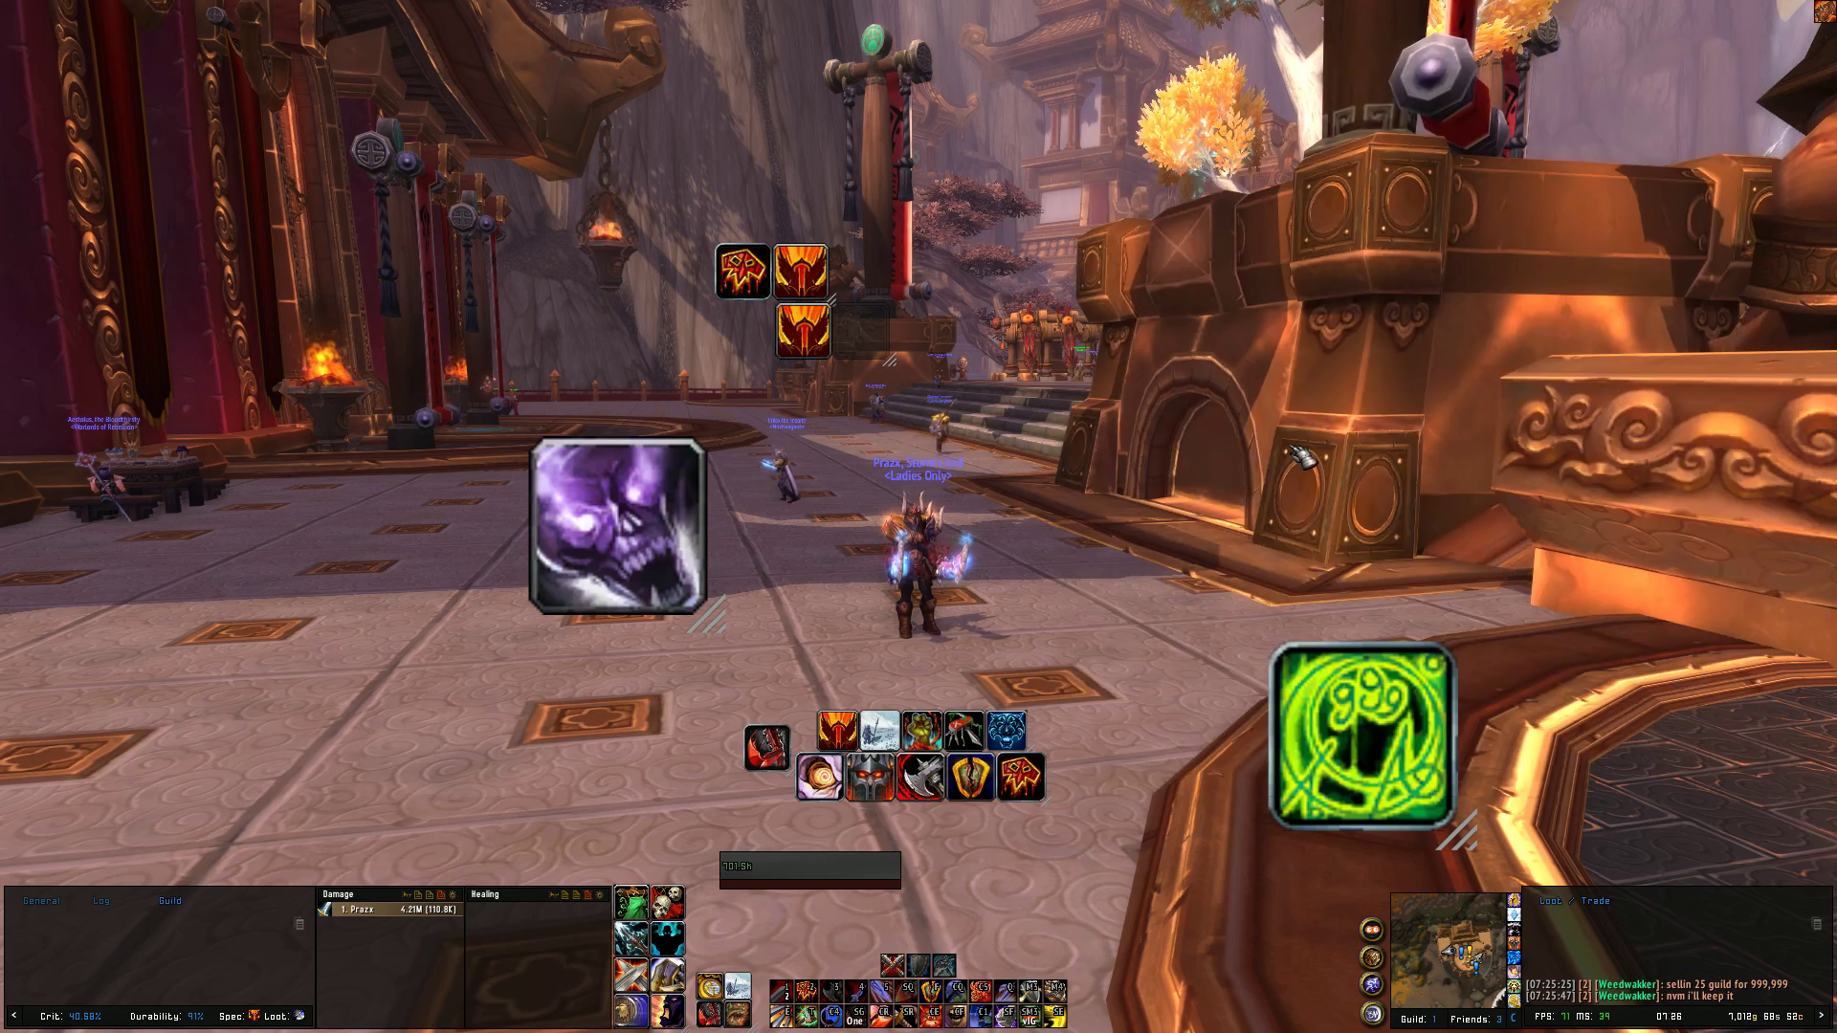
pyautogui.press('Return')
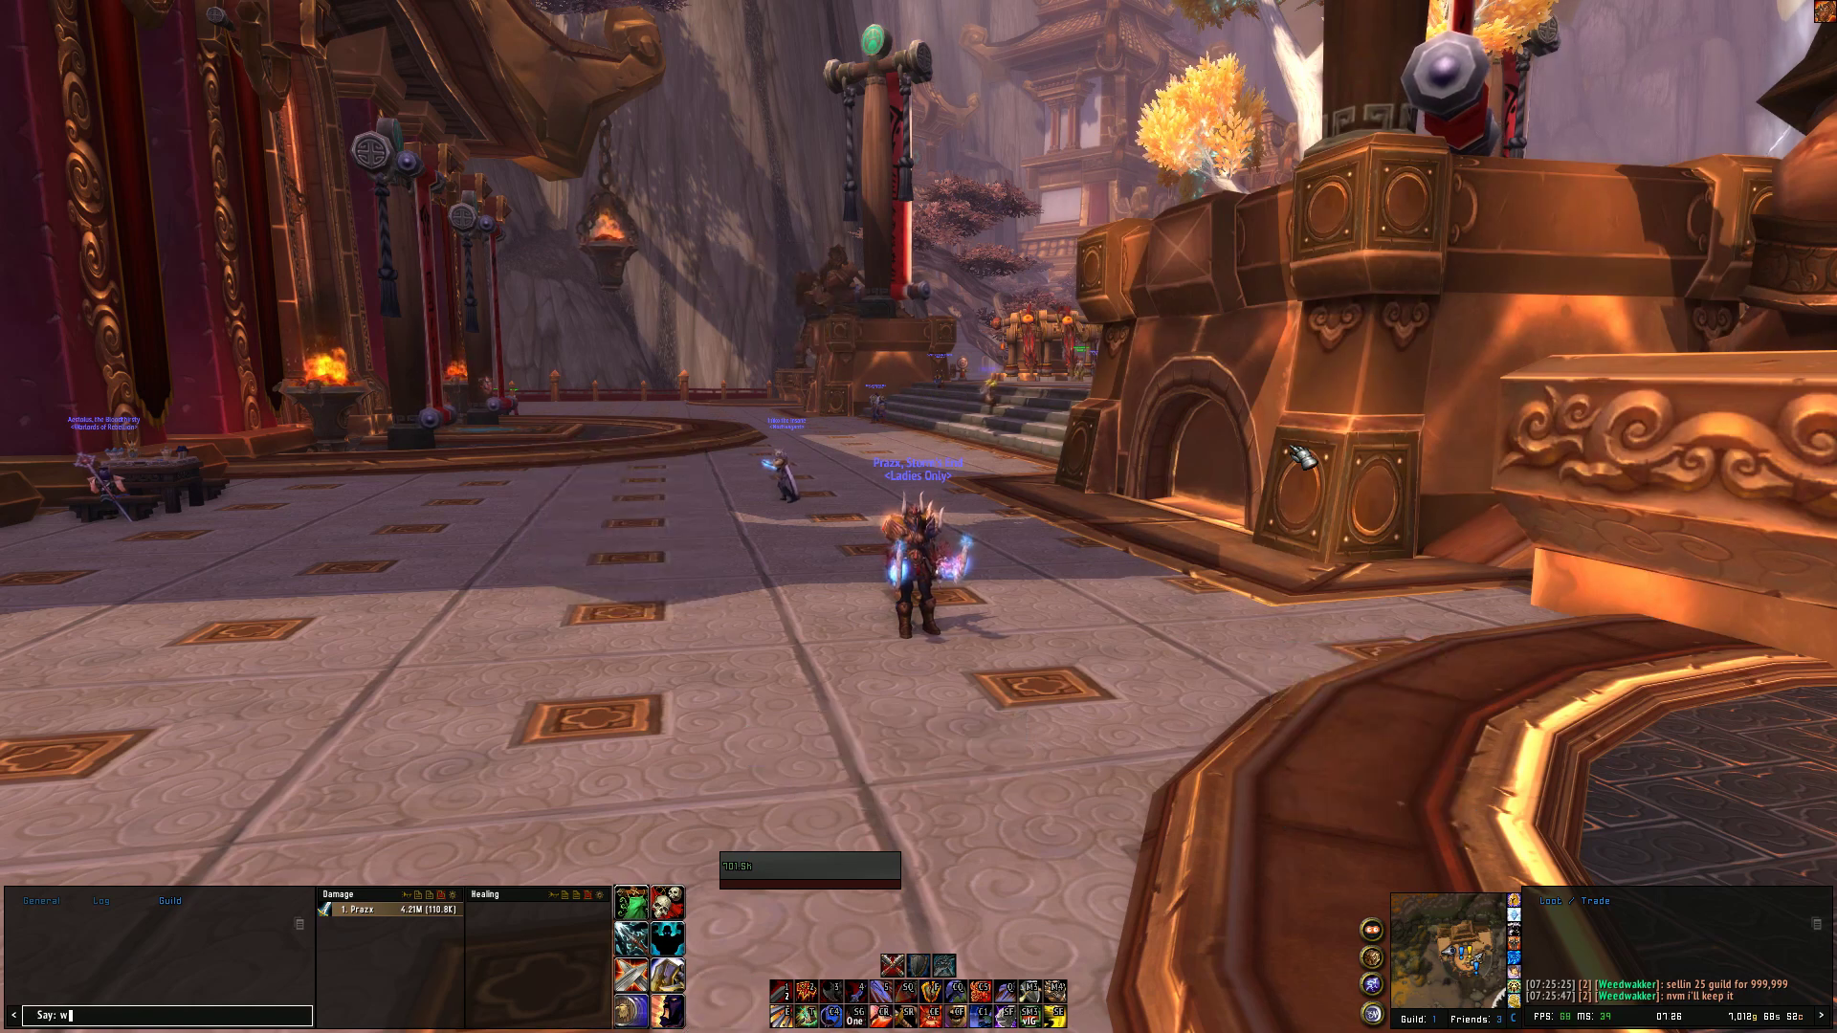
pyautogui.press('Escape')
# - Move the character to the training area and target a Raider's Training Dummy
pyautogui.moveTo(1302, 457); pyautogui.dragTo(1665, 478)
pyautogui.hotkey('shift', 'f')
pyautogui.press('space')
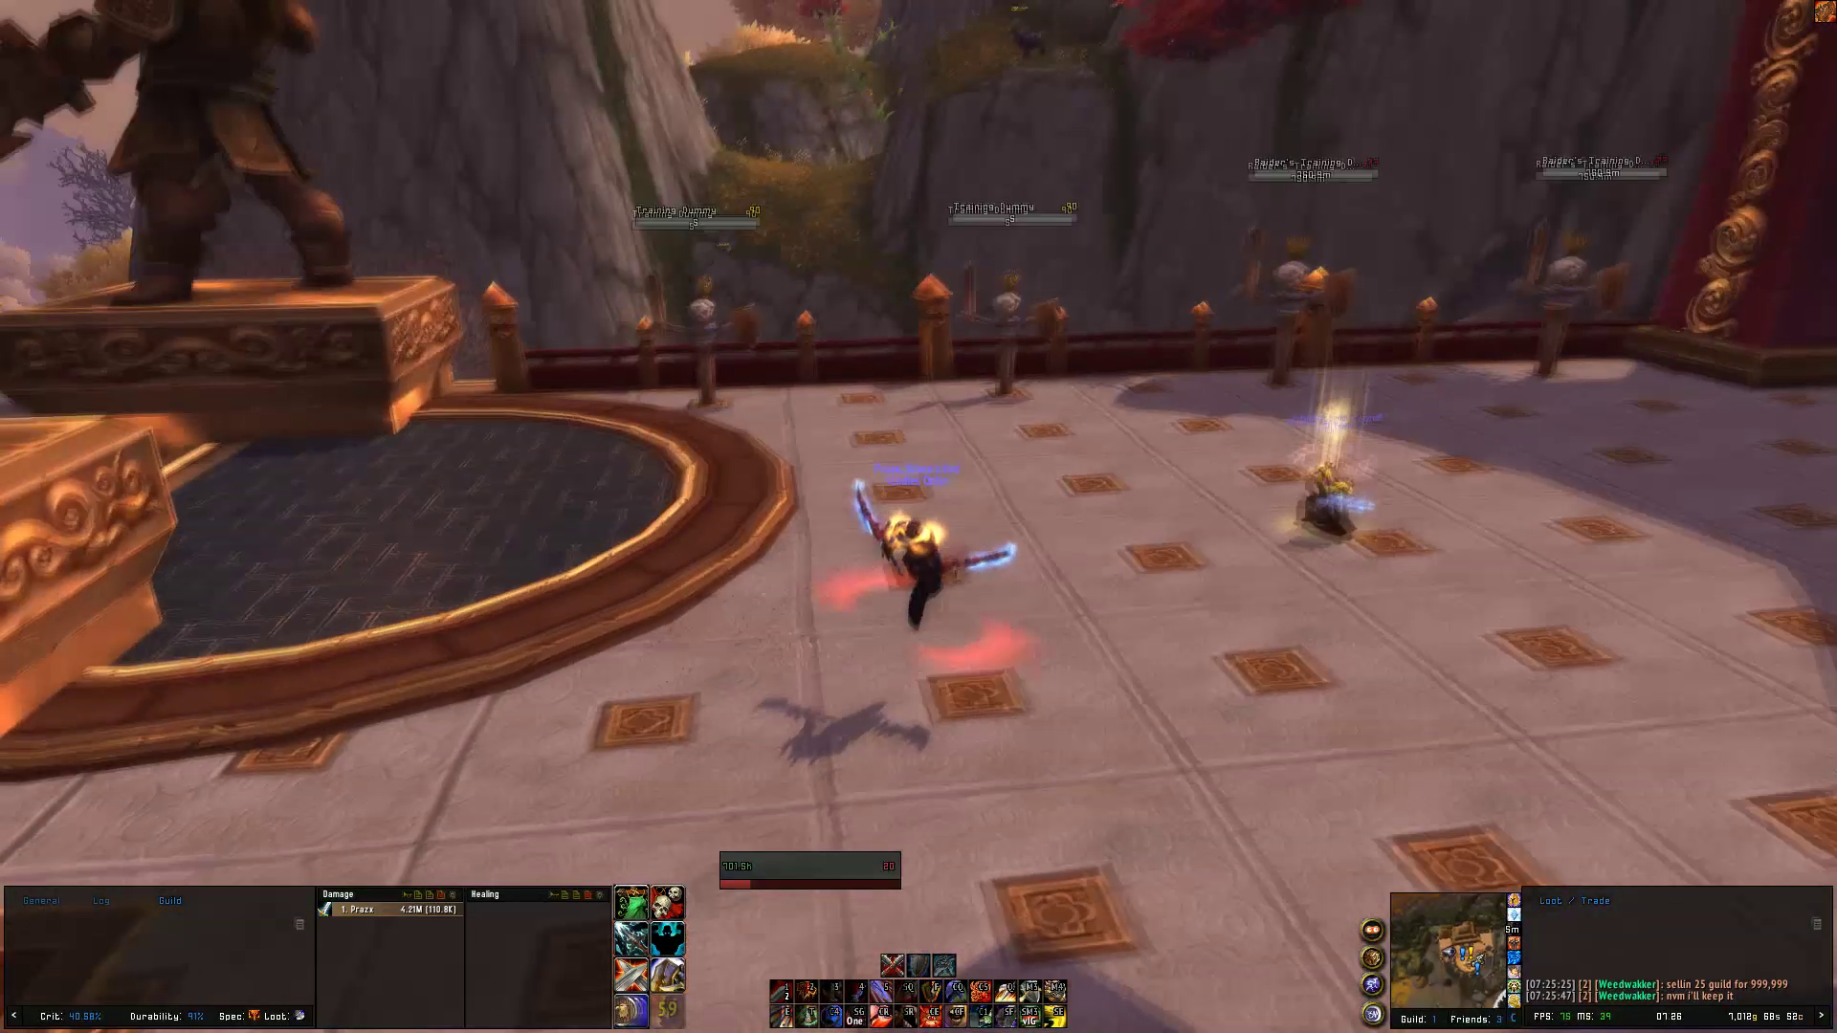
pyautogui.press('Tab')
pyautogui.press('w')
pyautogui.click(914, 256)
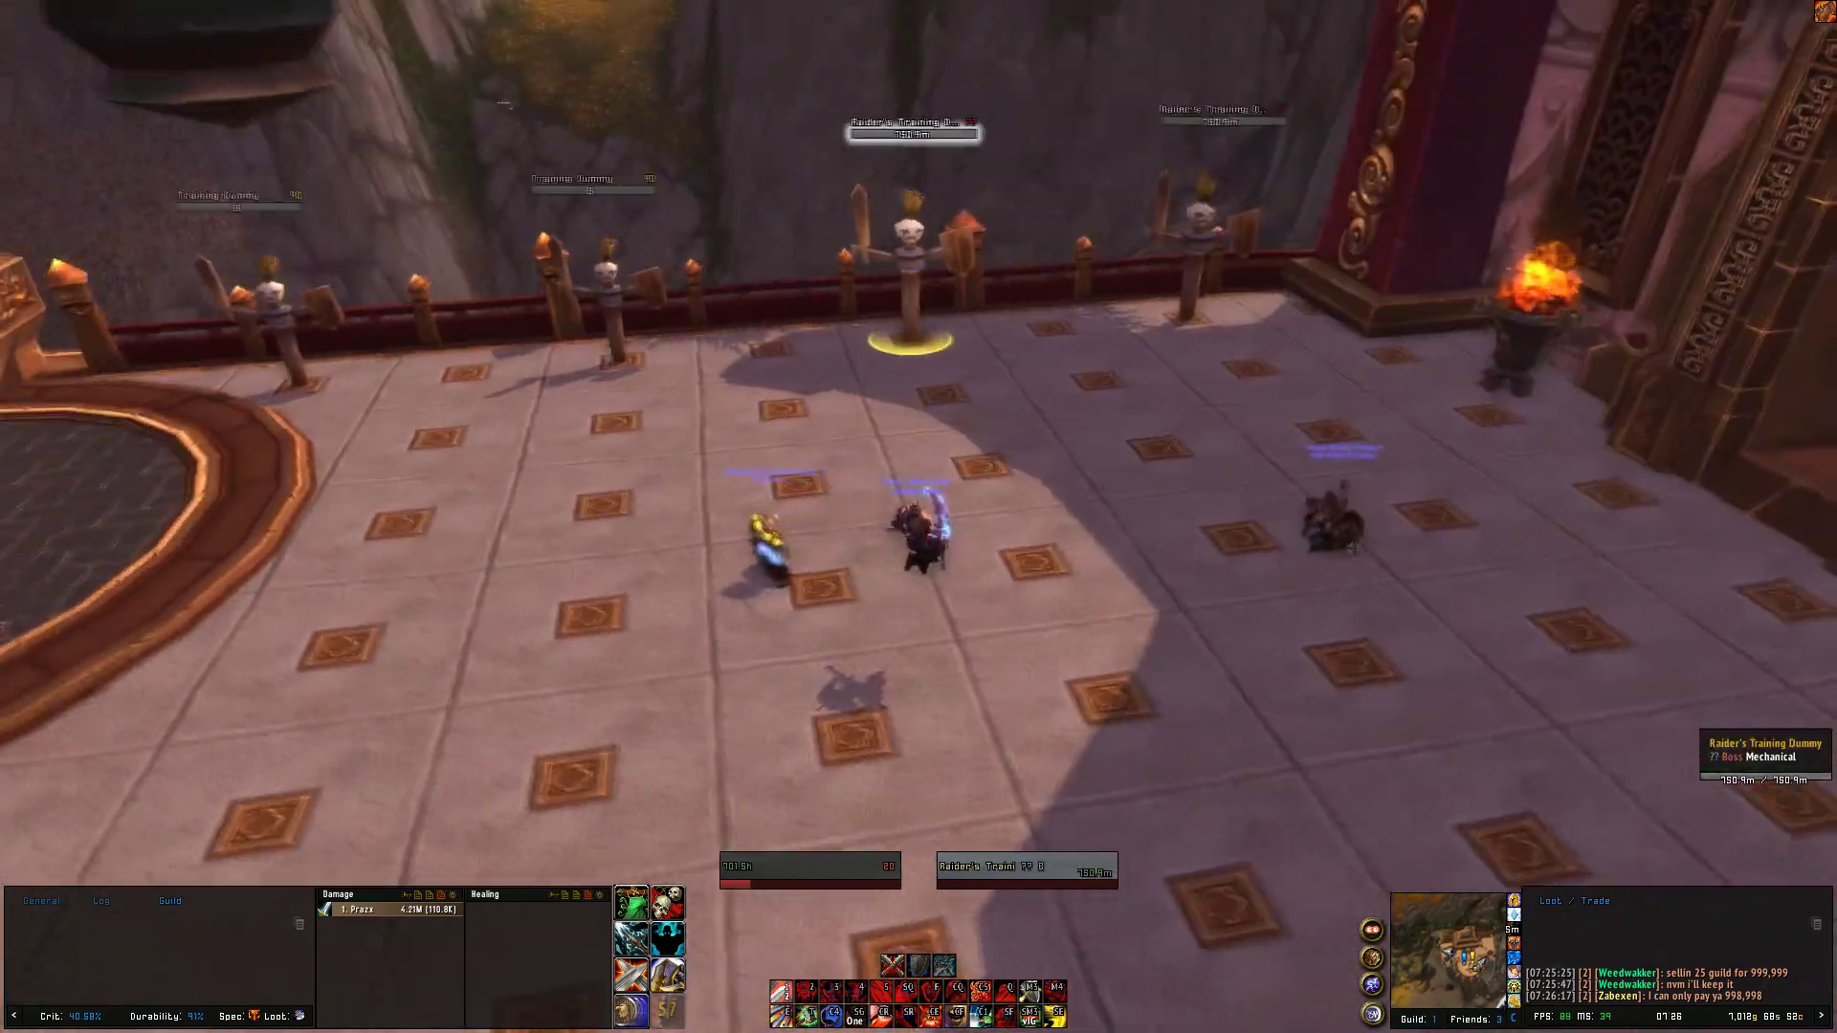
# - Start attacking the Raider's Training Dummy with the burst rotation to trigger the proc and cooldown icons
pyautogui.press('1')
pyautogui.press('2')
pyautogui.moveTo(914, 256); pyautogui.dragTo(536, 335)
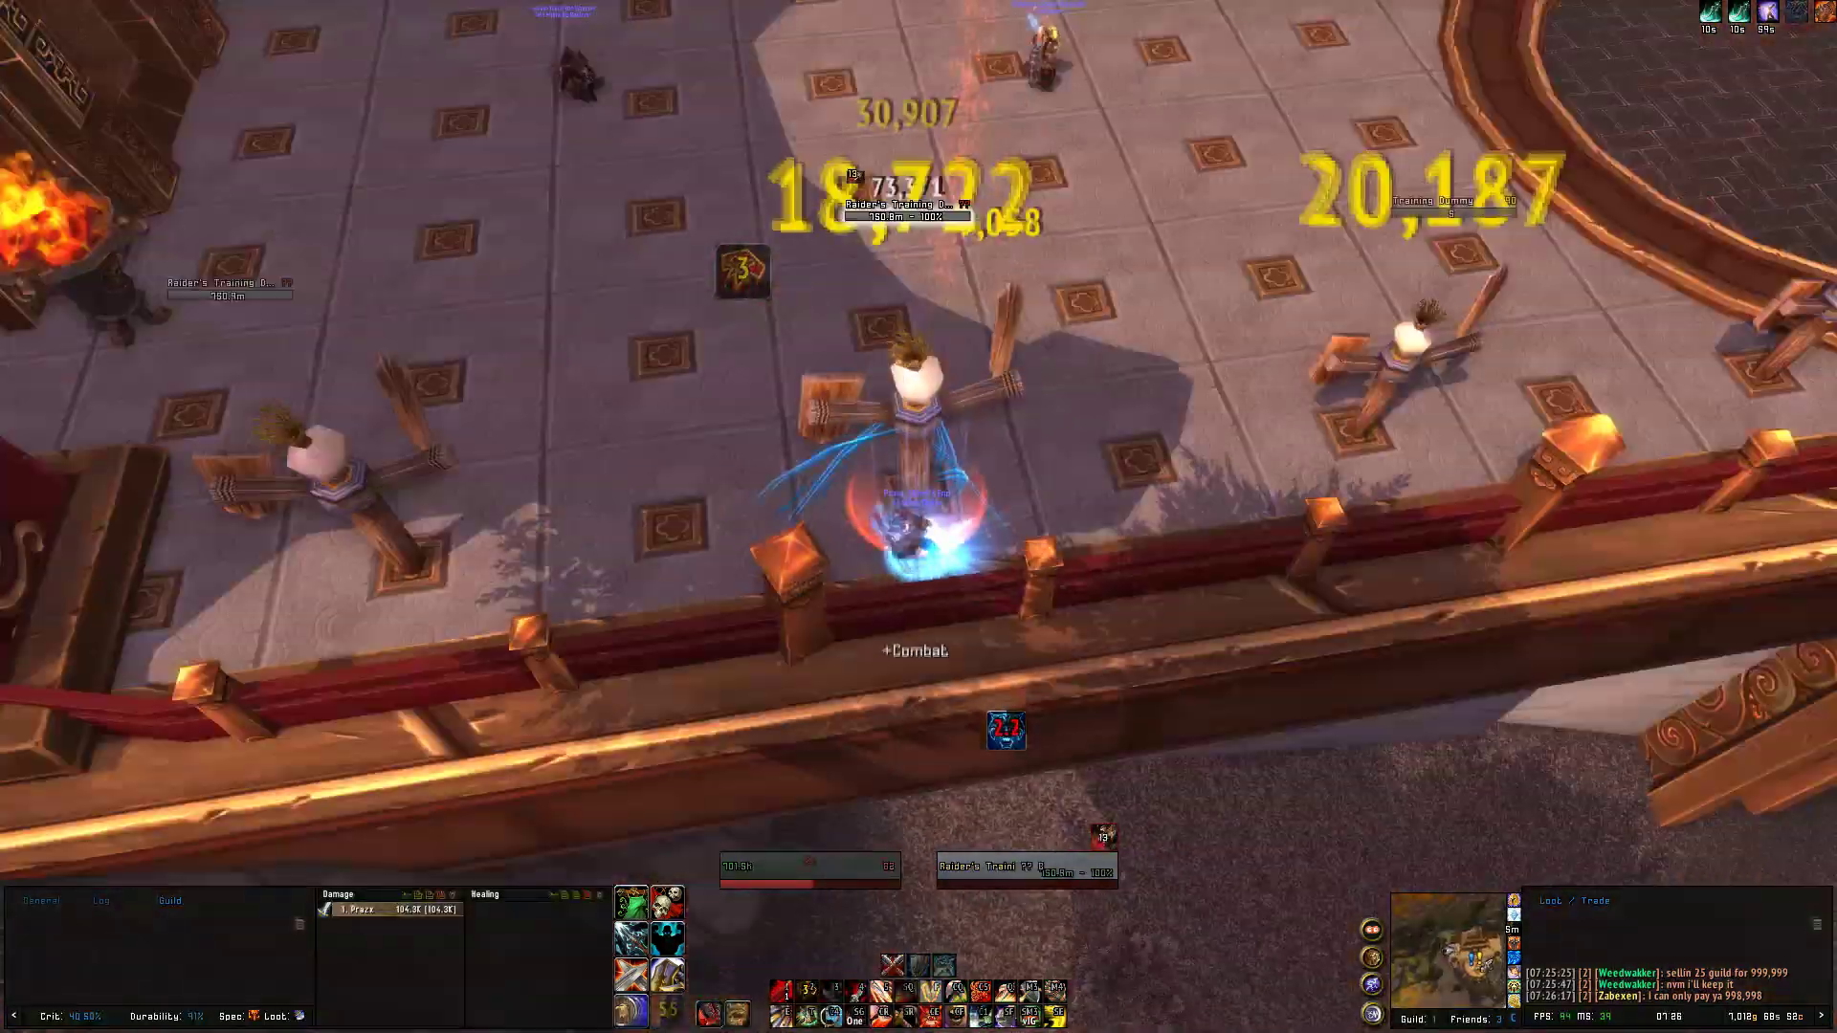
pyautogui.press('f')
pyautogui.press('t')
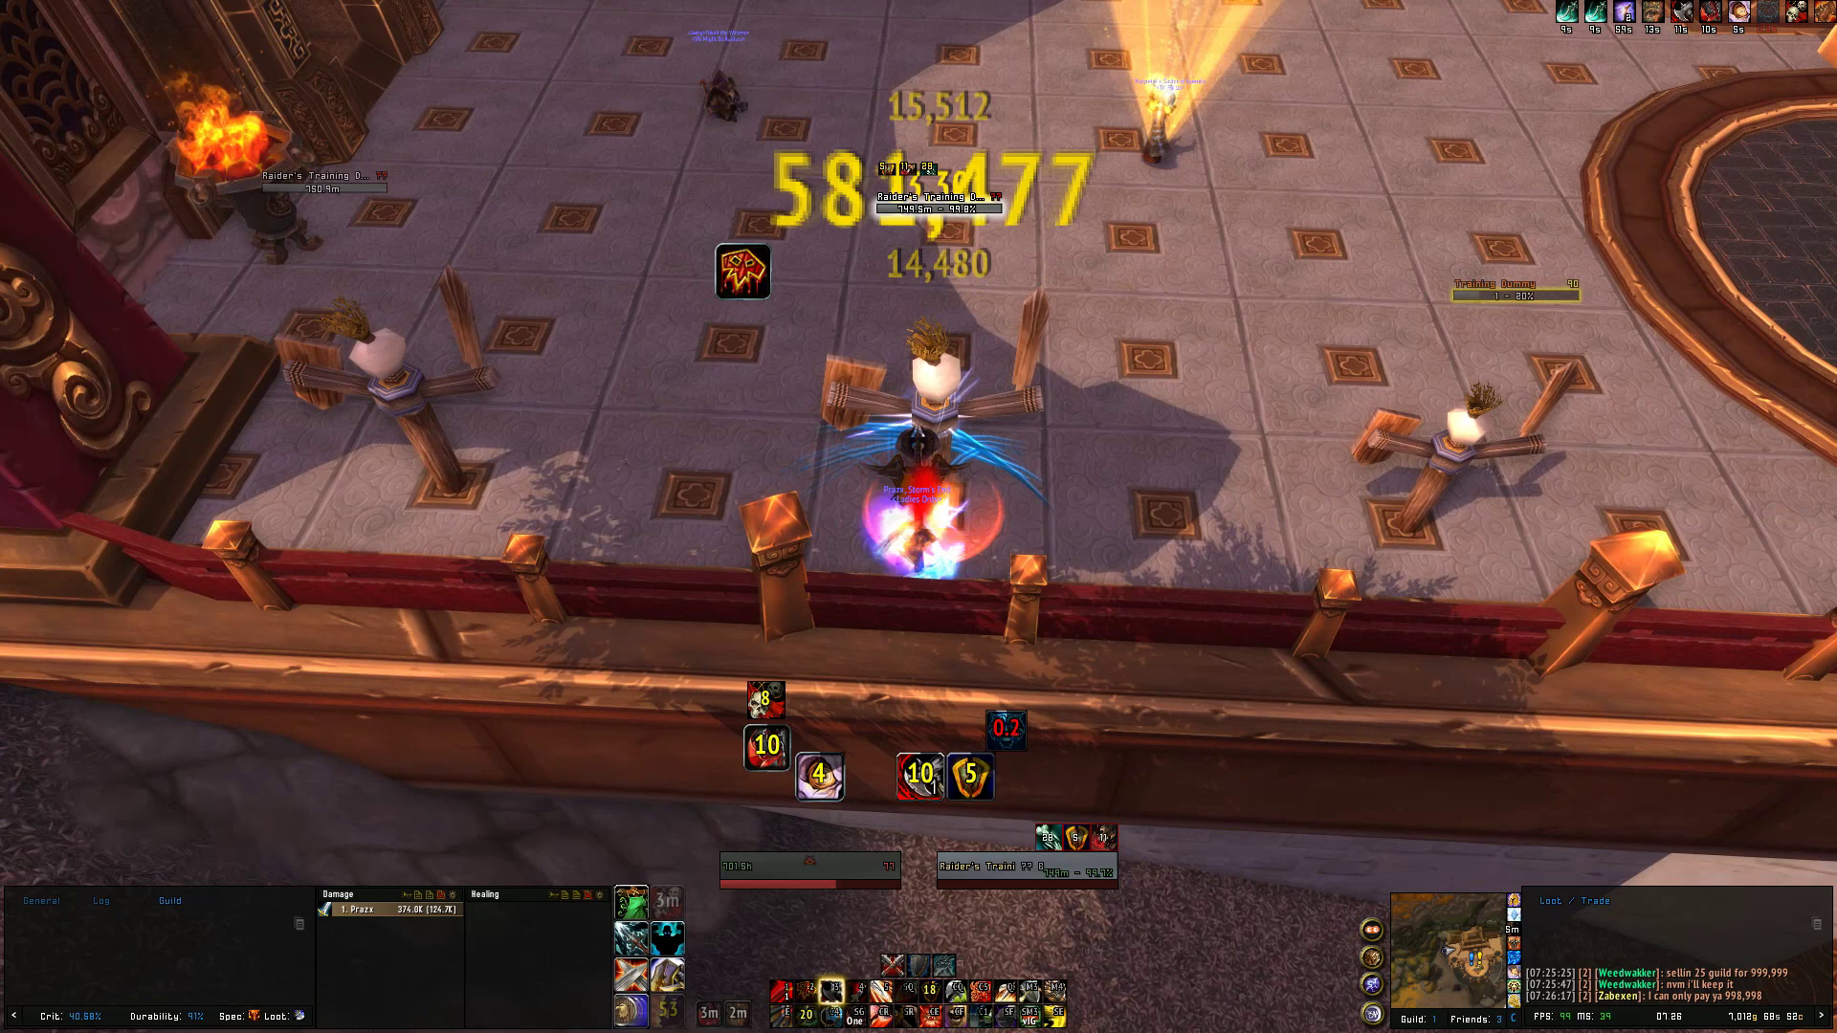
pyautogui.press('5')
pyautogui.press('3')
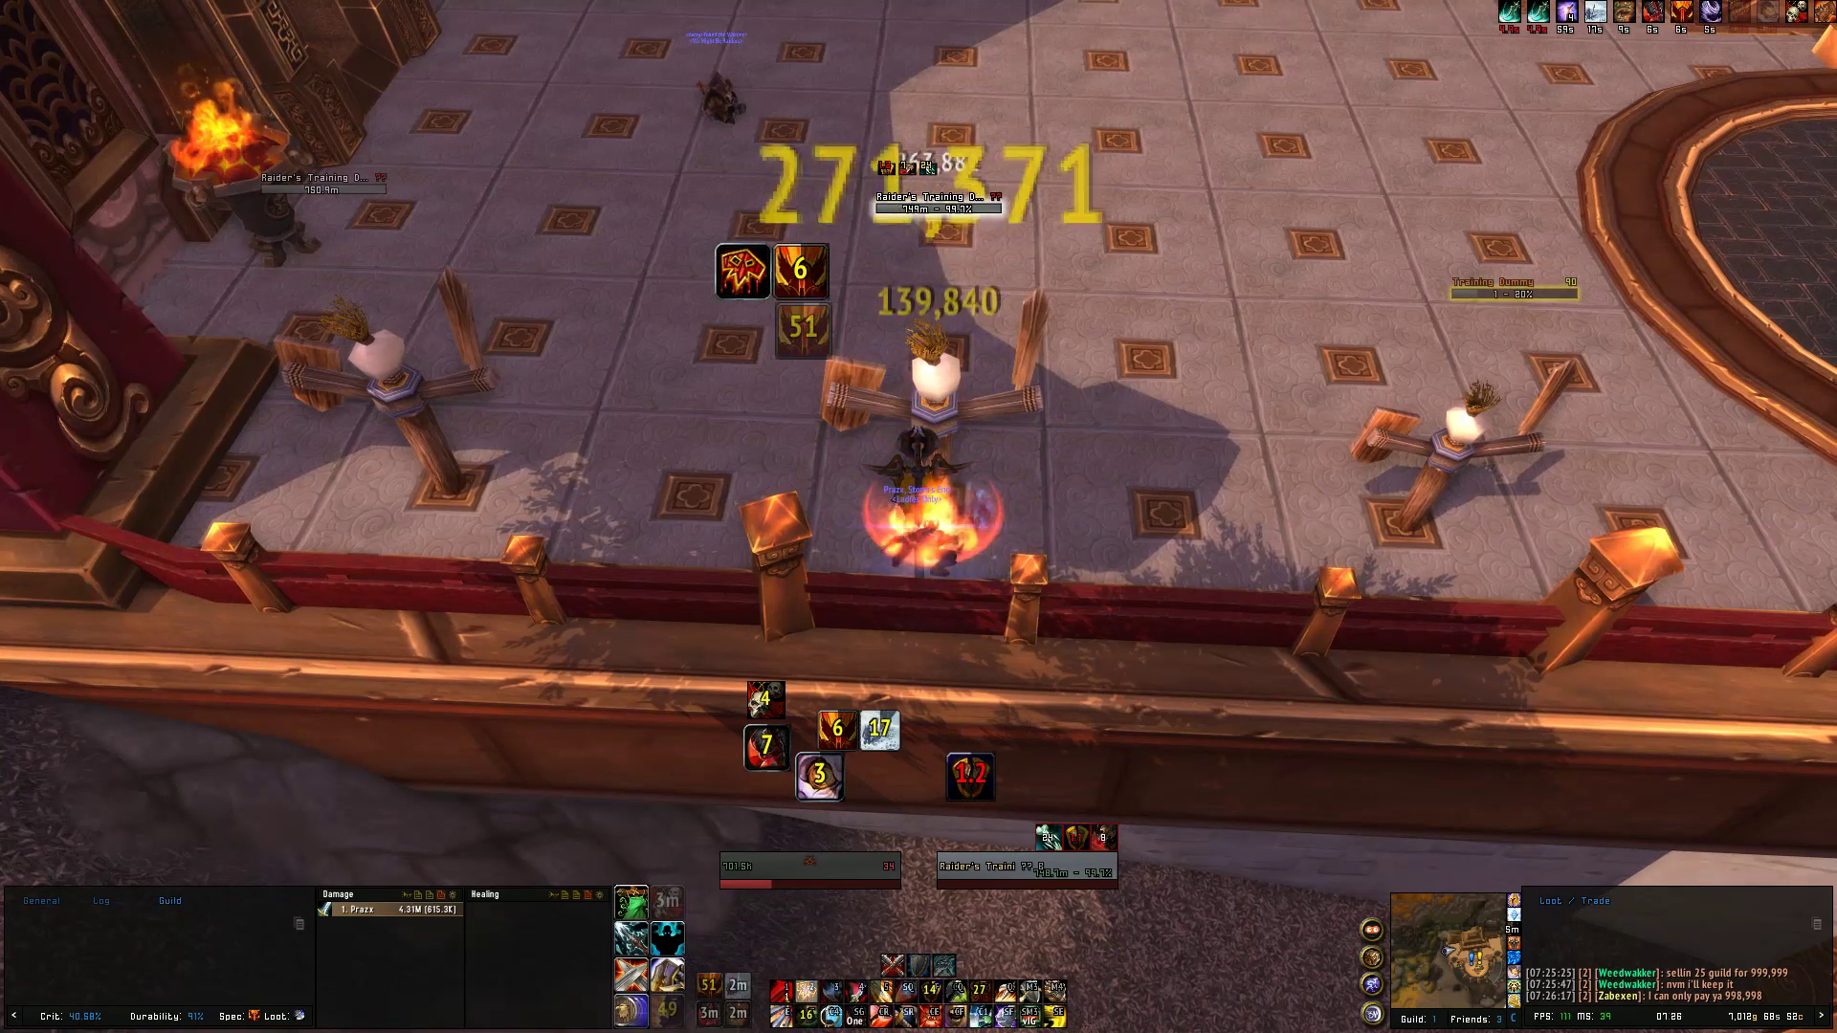
pyautogui.press('2')
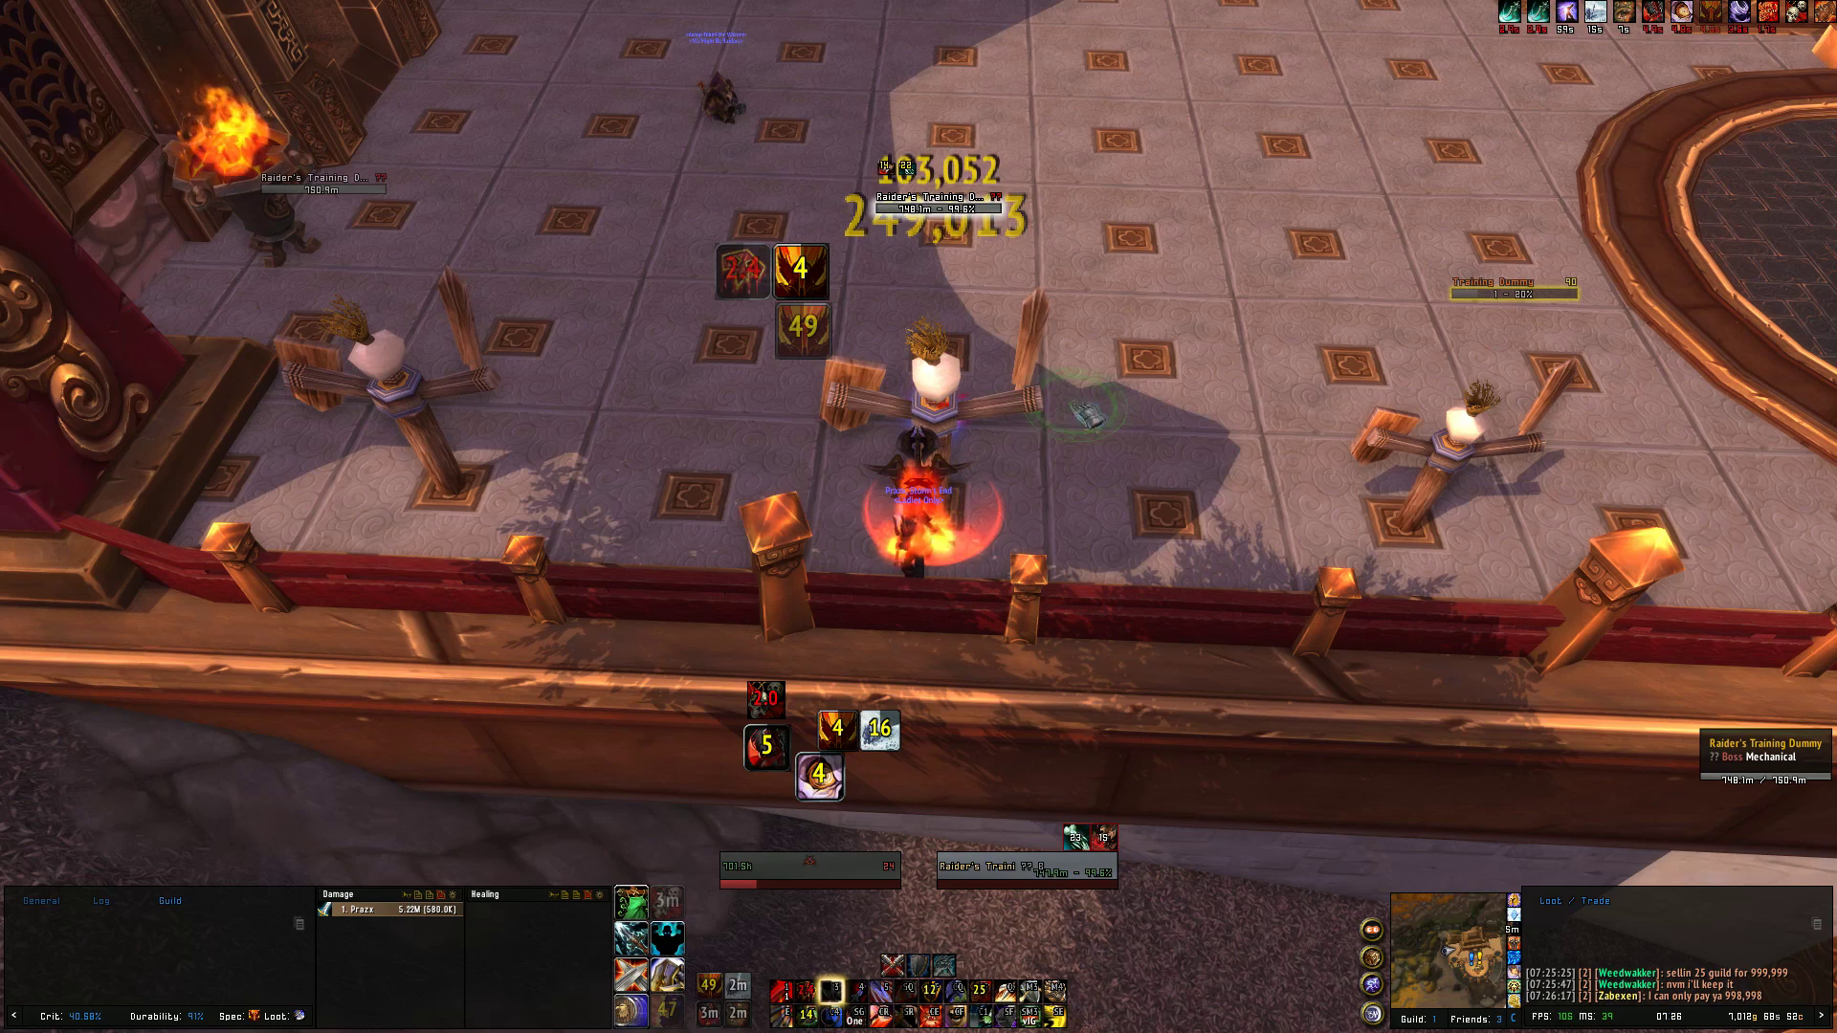
pyautogui.press('3')
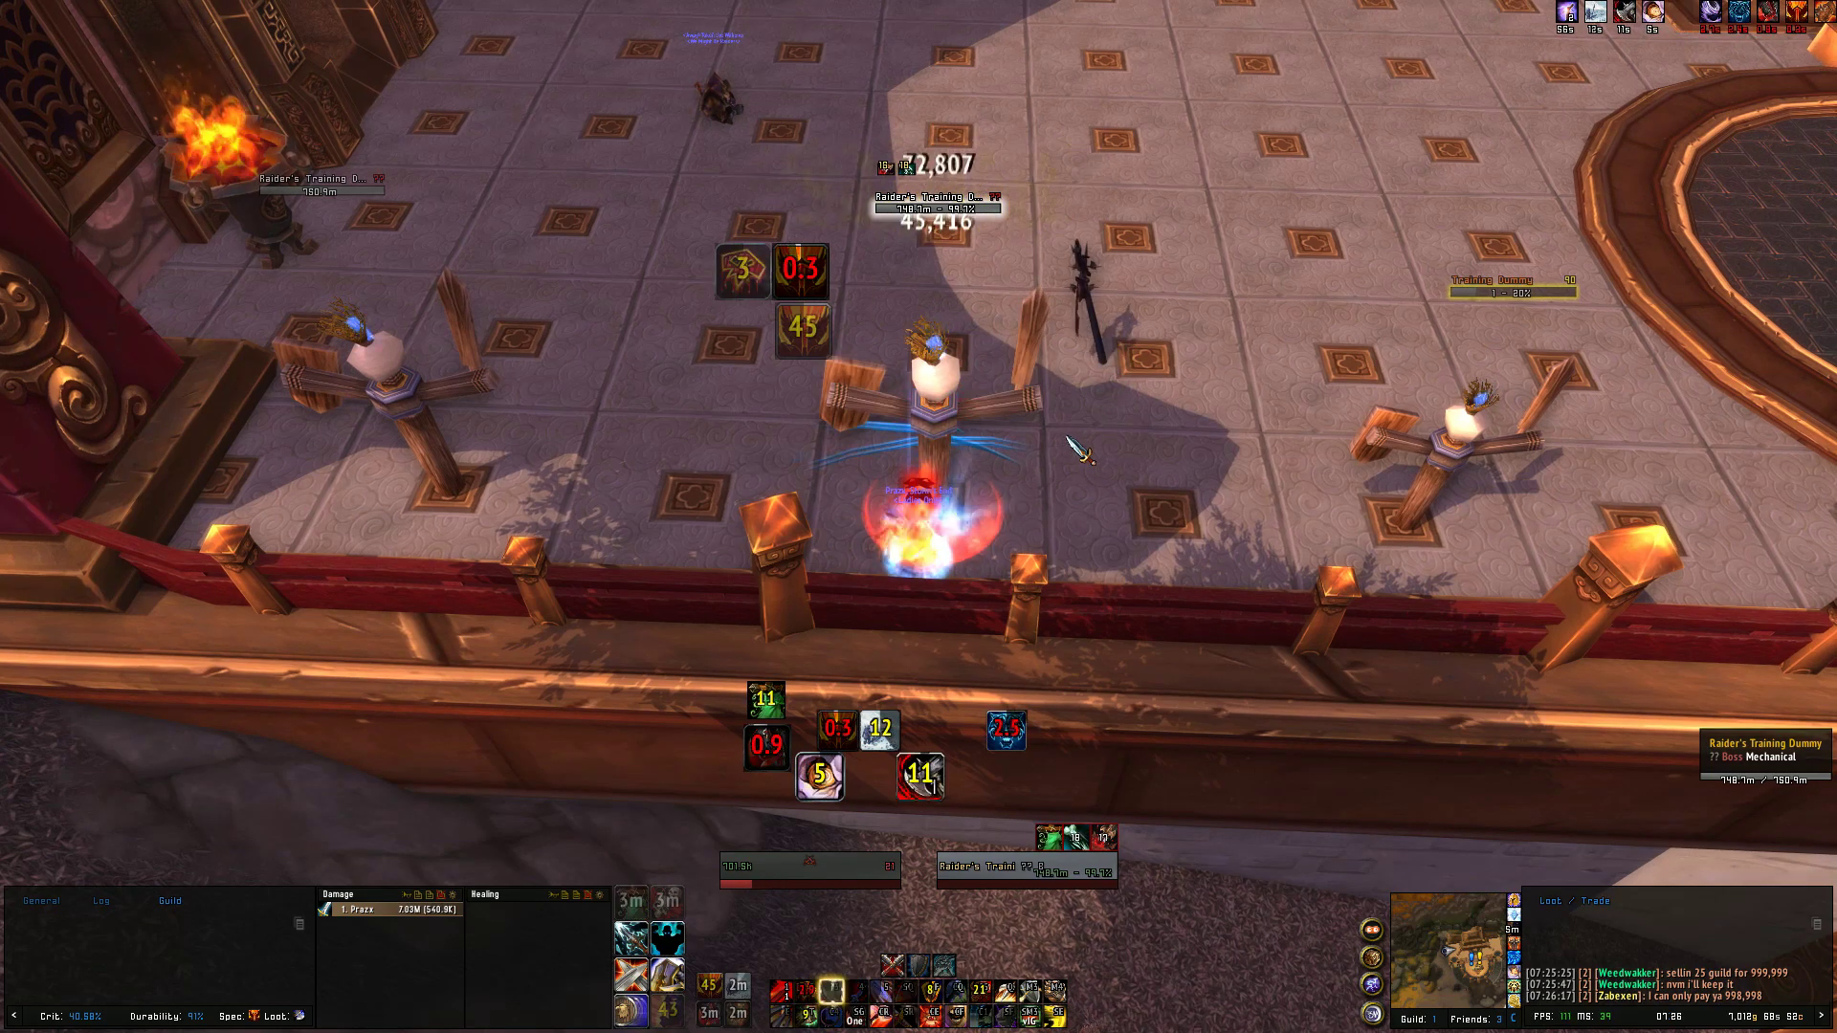
# - Activate a defensive ability to trigger the large Defensives icon while attacking the dummy
pyautogui.press('e')
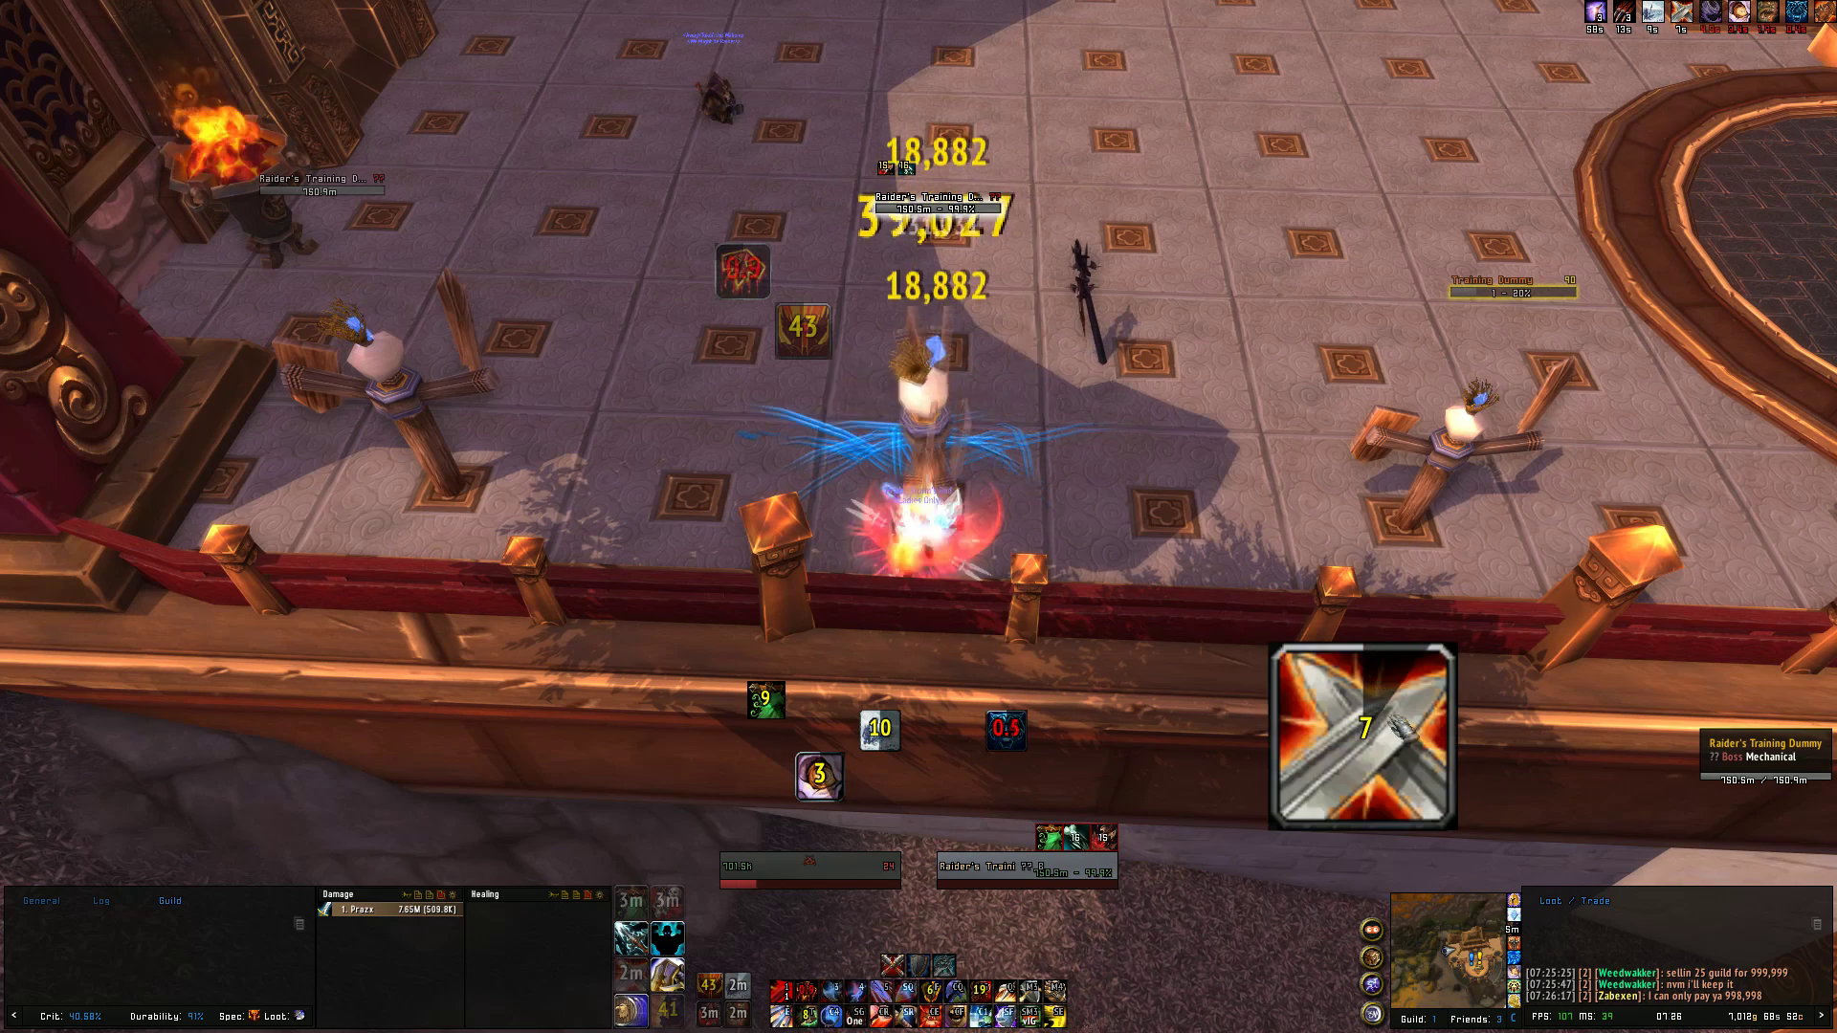
pyautogui.hotkey('shift', 'f')
pyautogui.press('2')
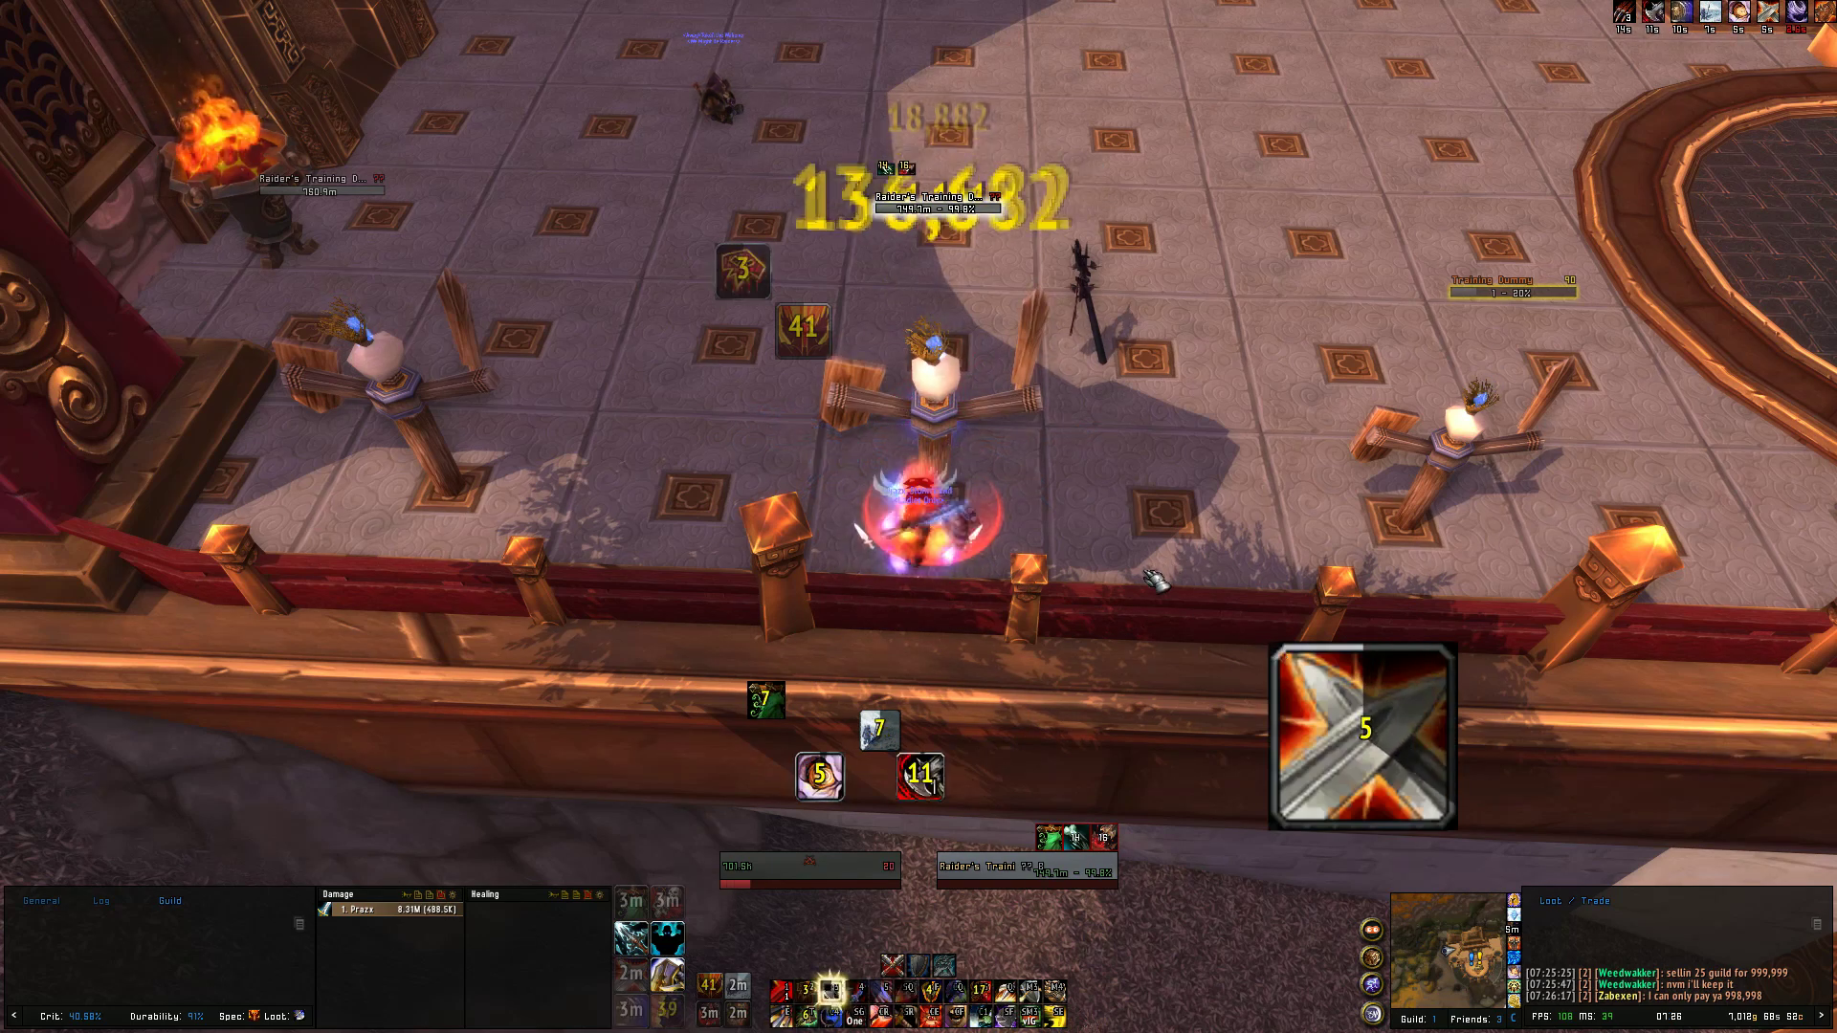
pyautogui.press('3')
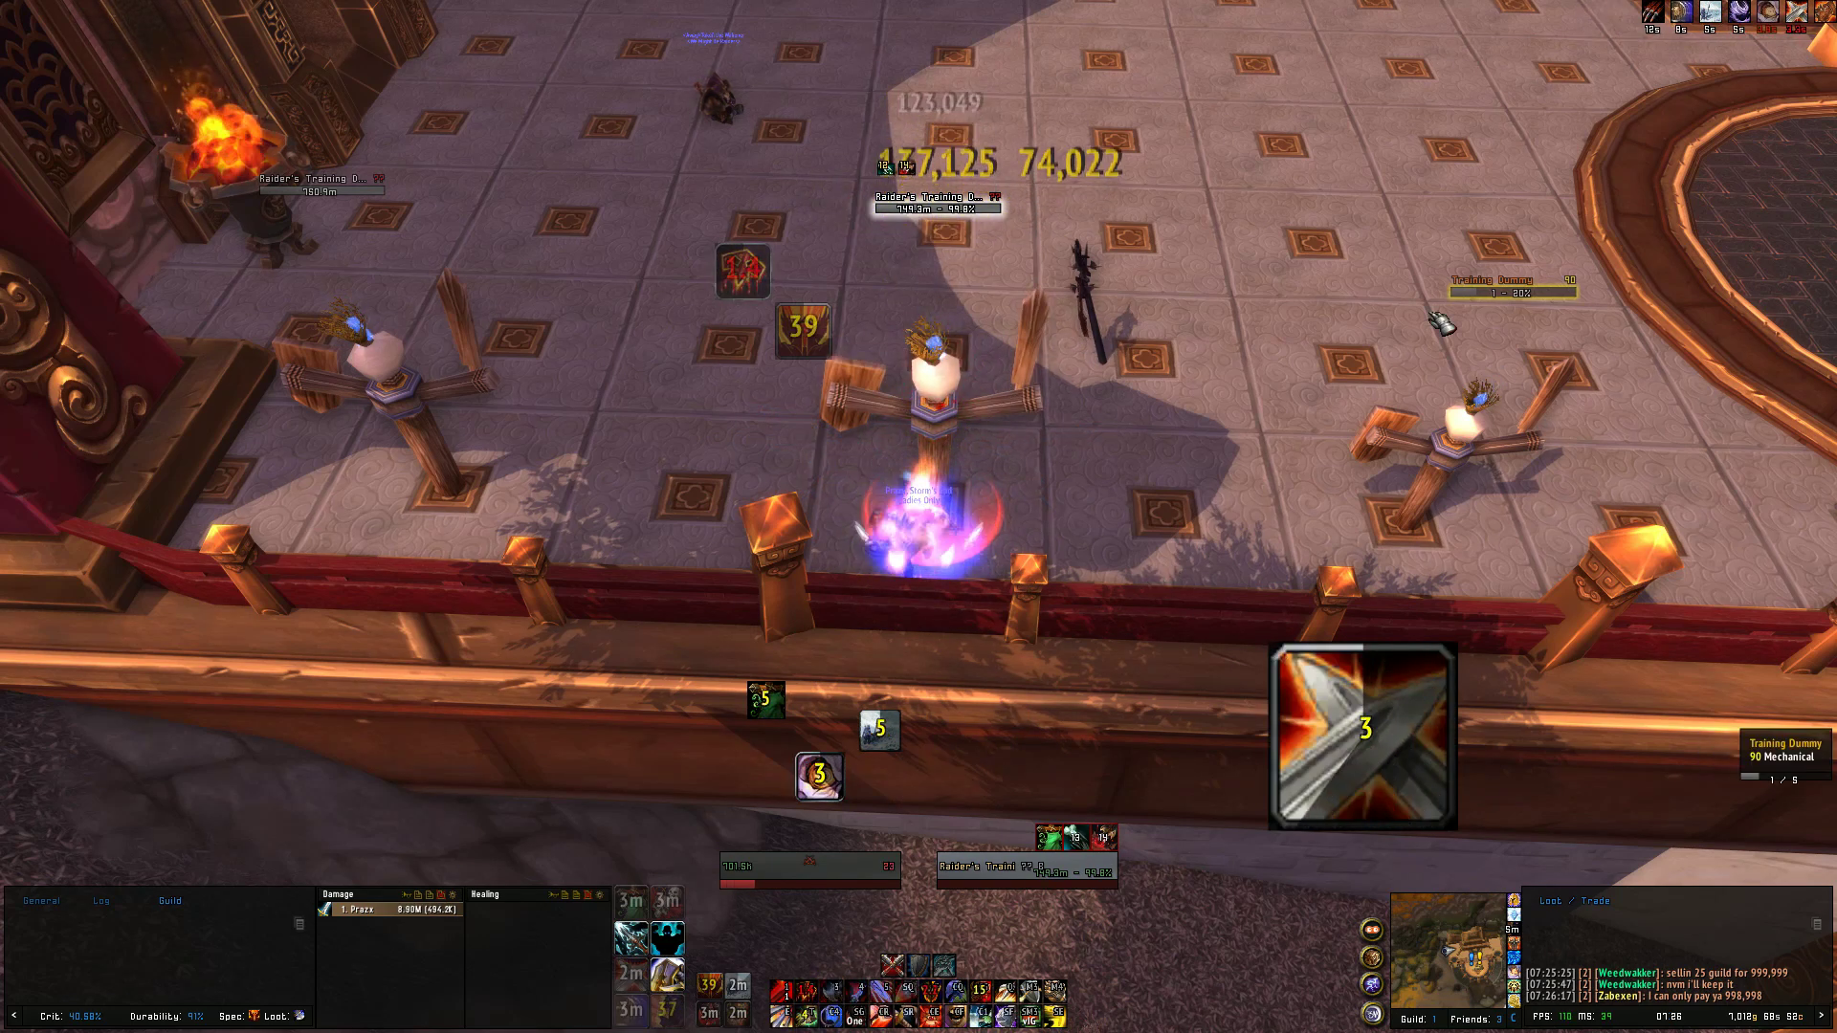
pyautogui.press('2')
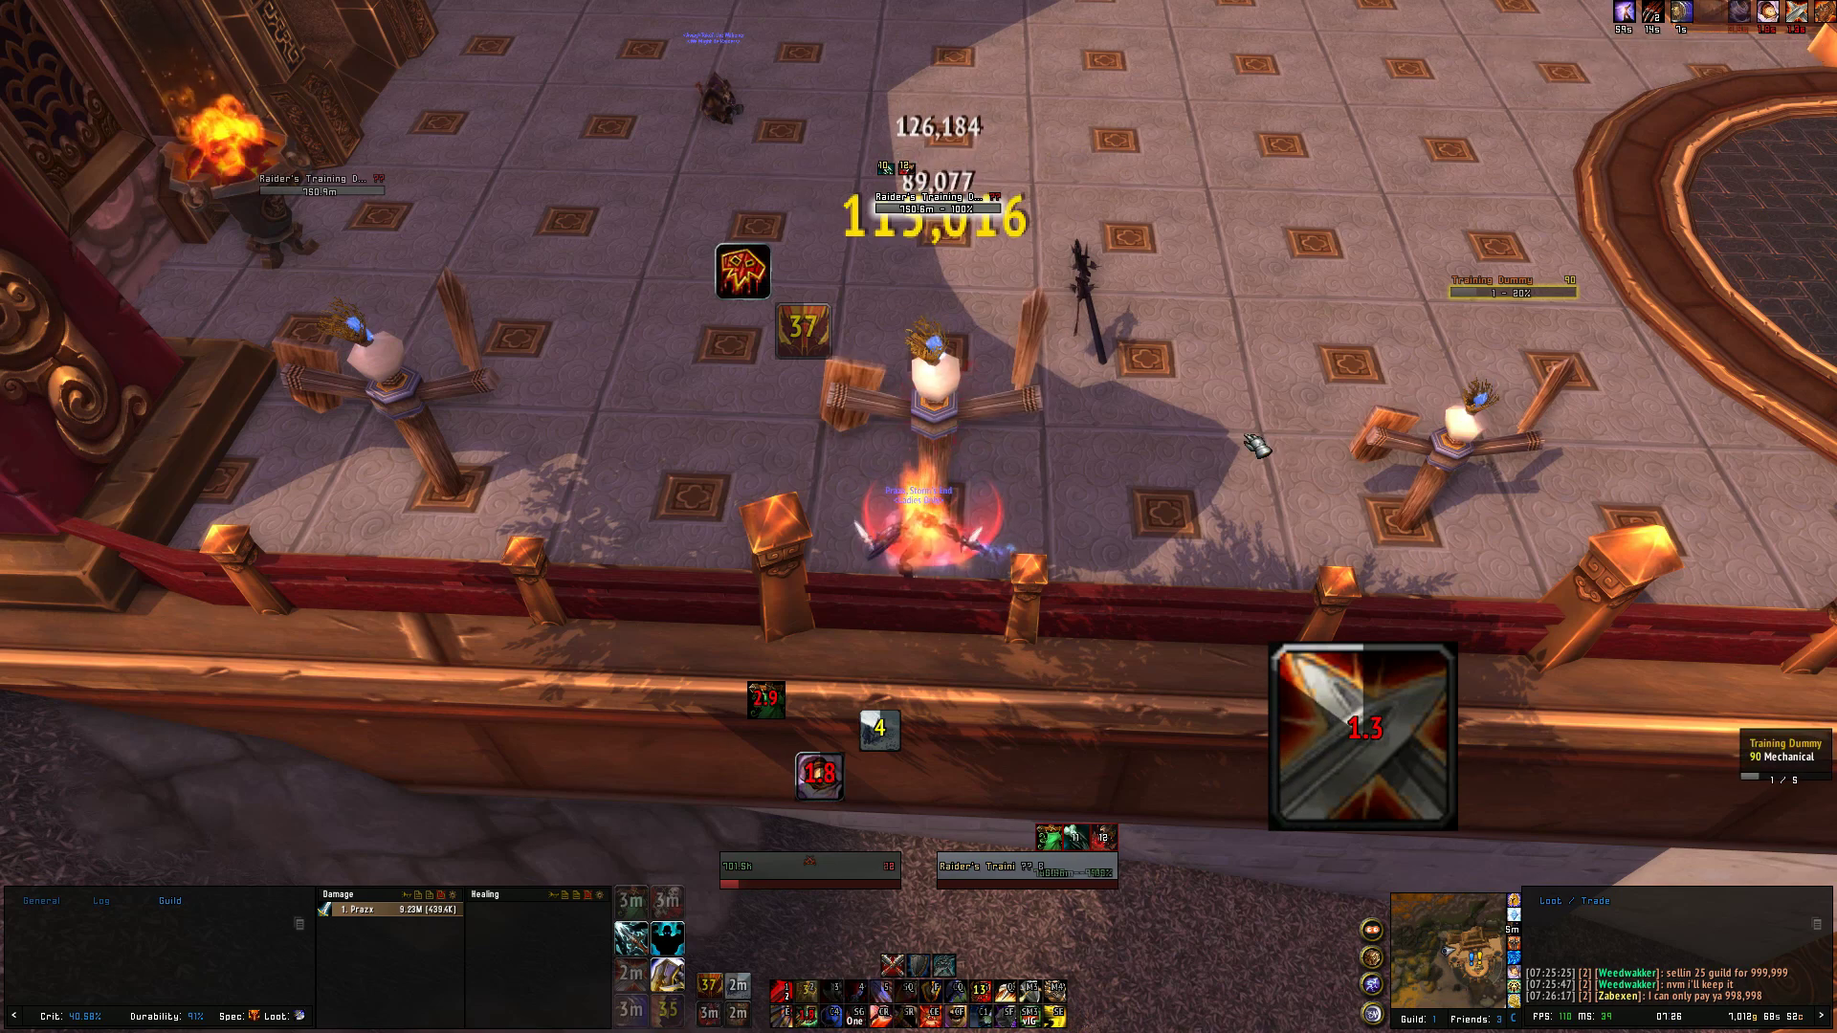
# - Apply Colossus Smash to the dummy and continue the attack rotation to demonstrate the debuff and proc timers
pyautogui.press('f')
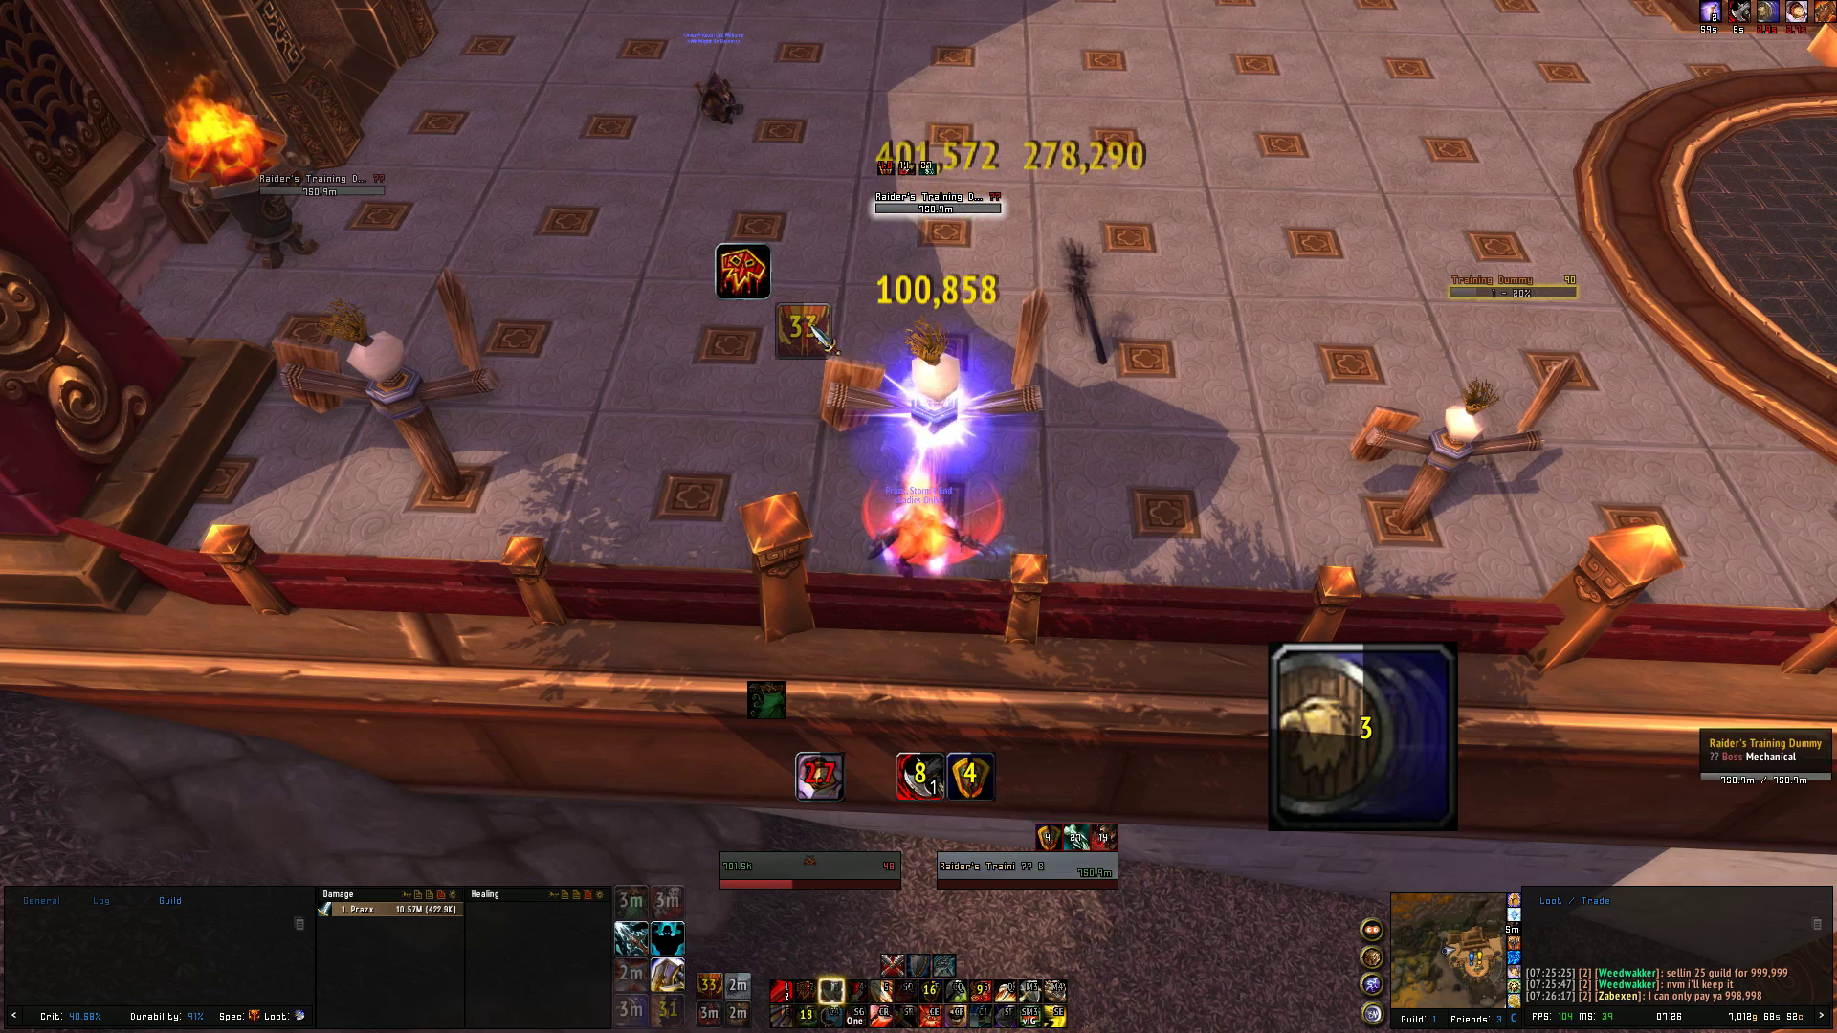
pyautogui.press('3')
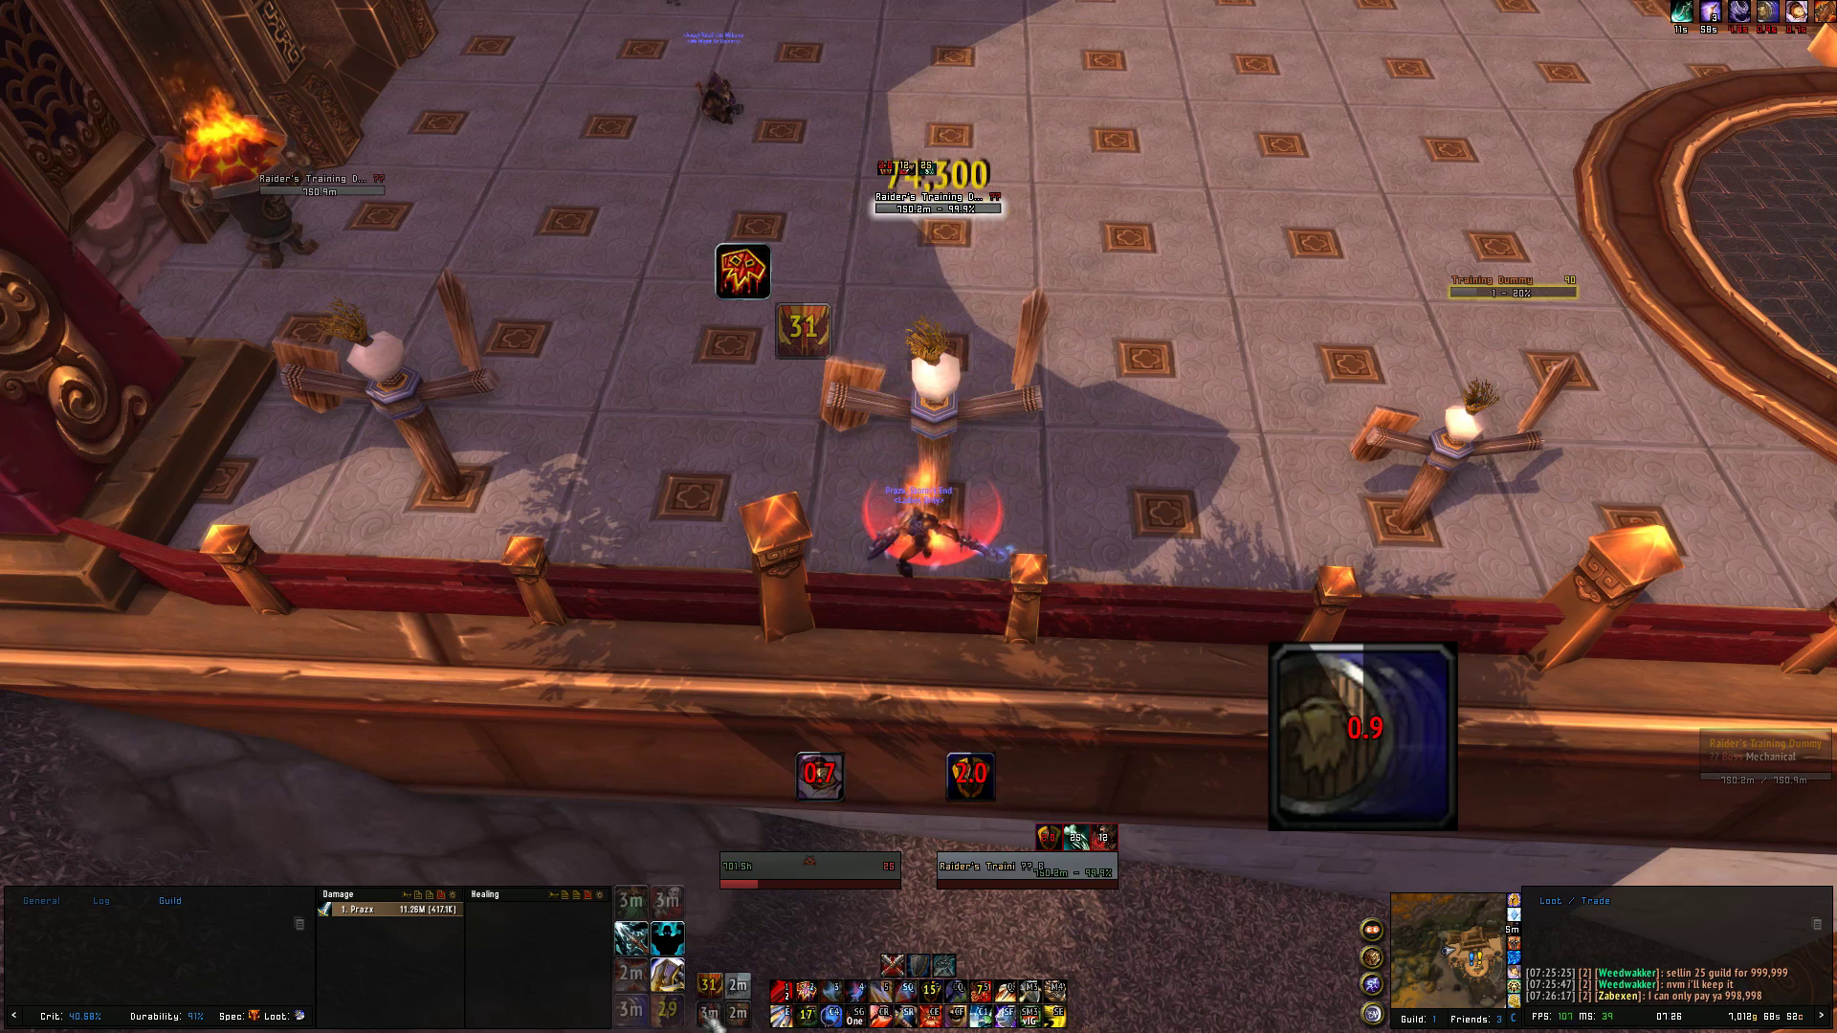
pyautogui.press('2')
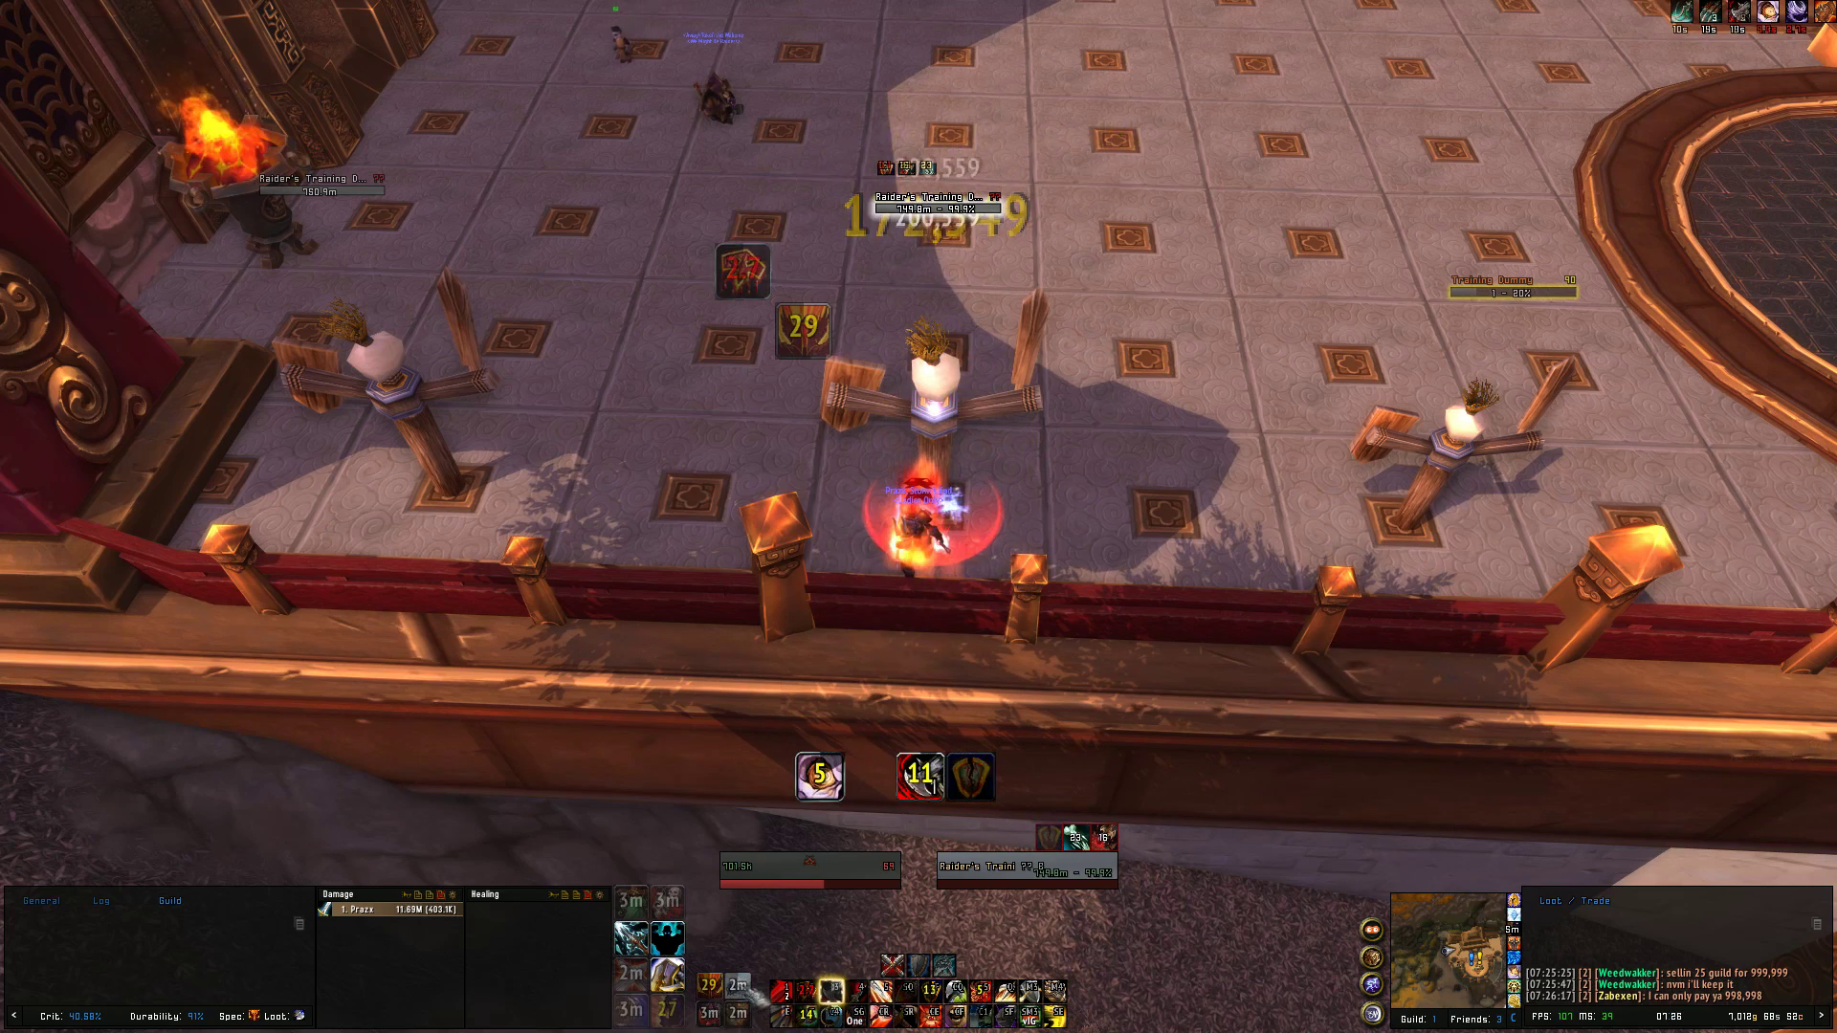
pyautogui.press('3')
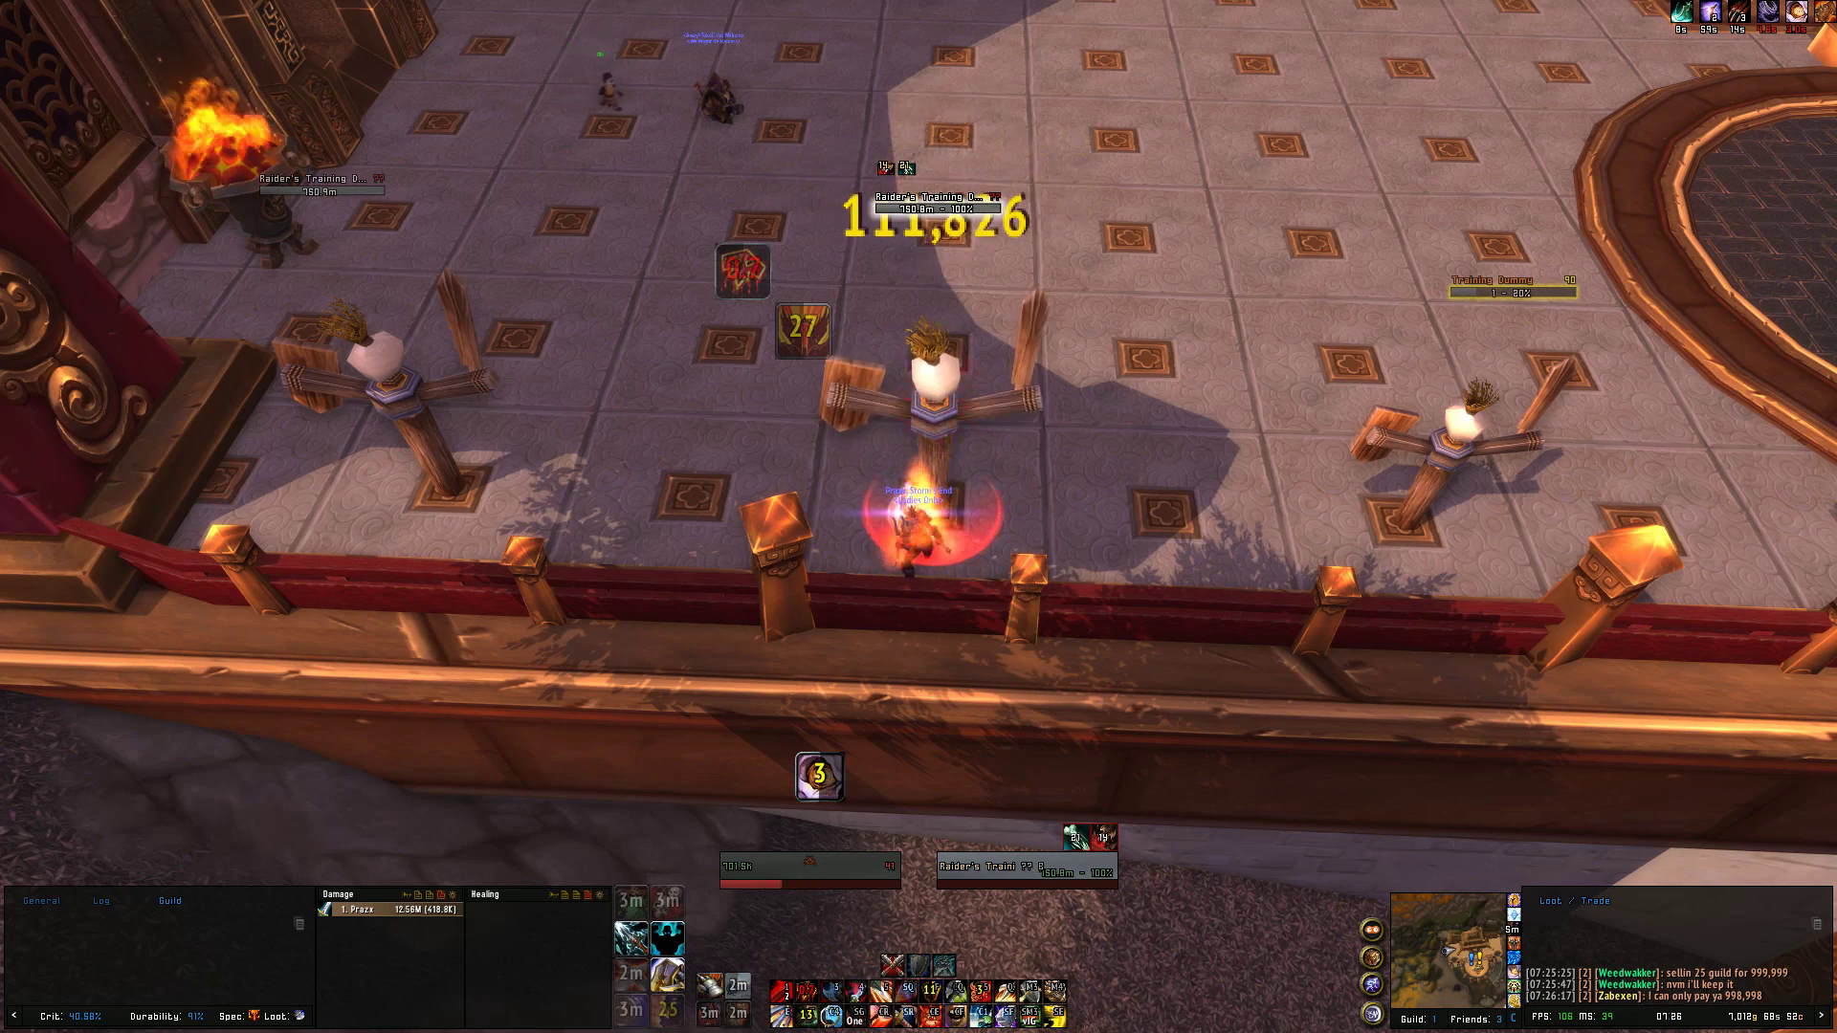
pyautogui.press('4')
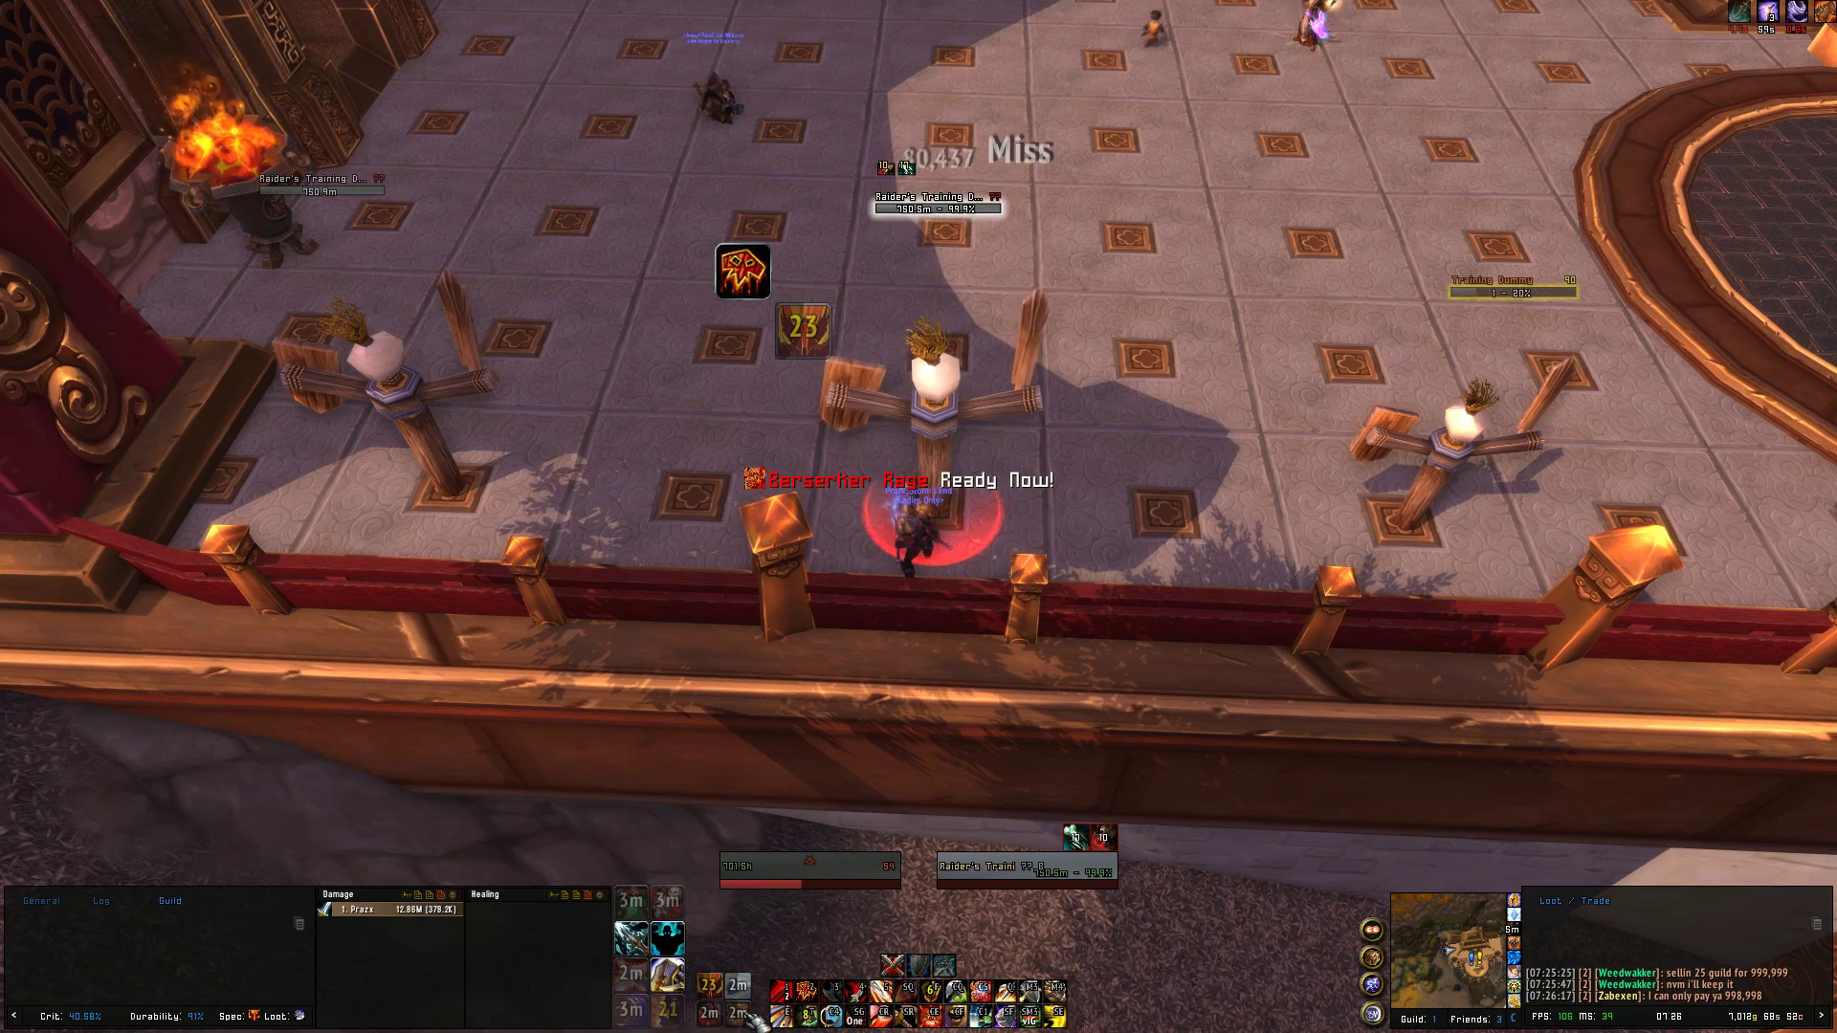
pyautogui.press('2')
pyautogui.press('3')
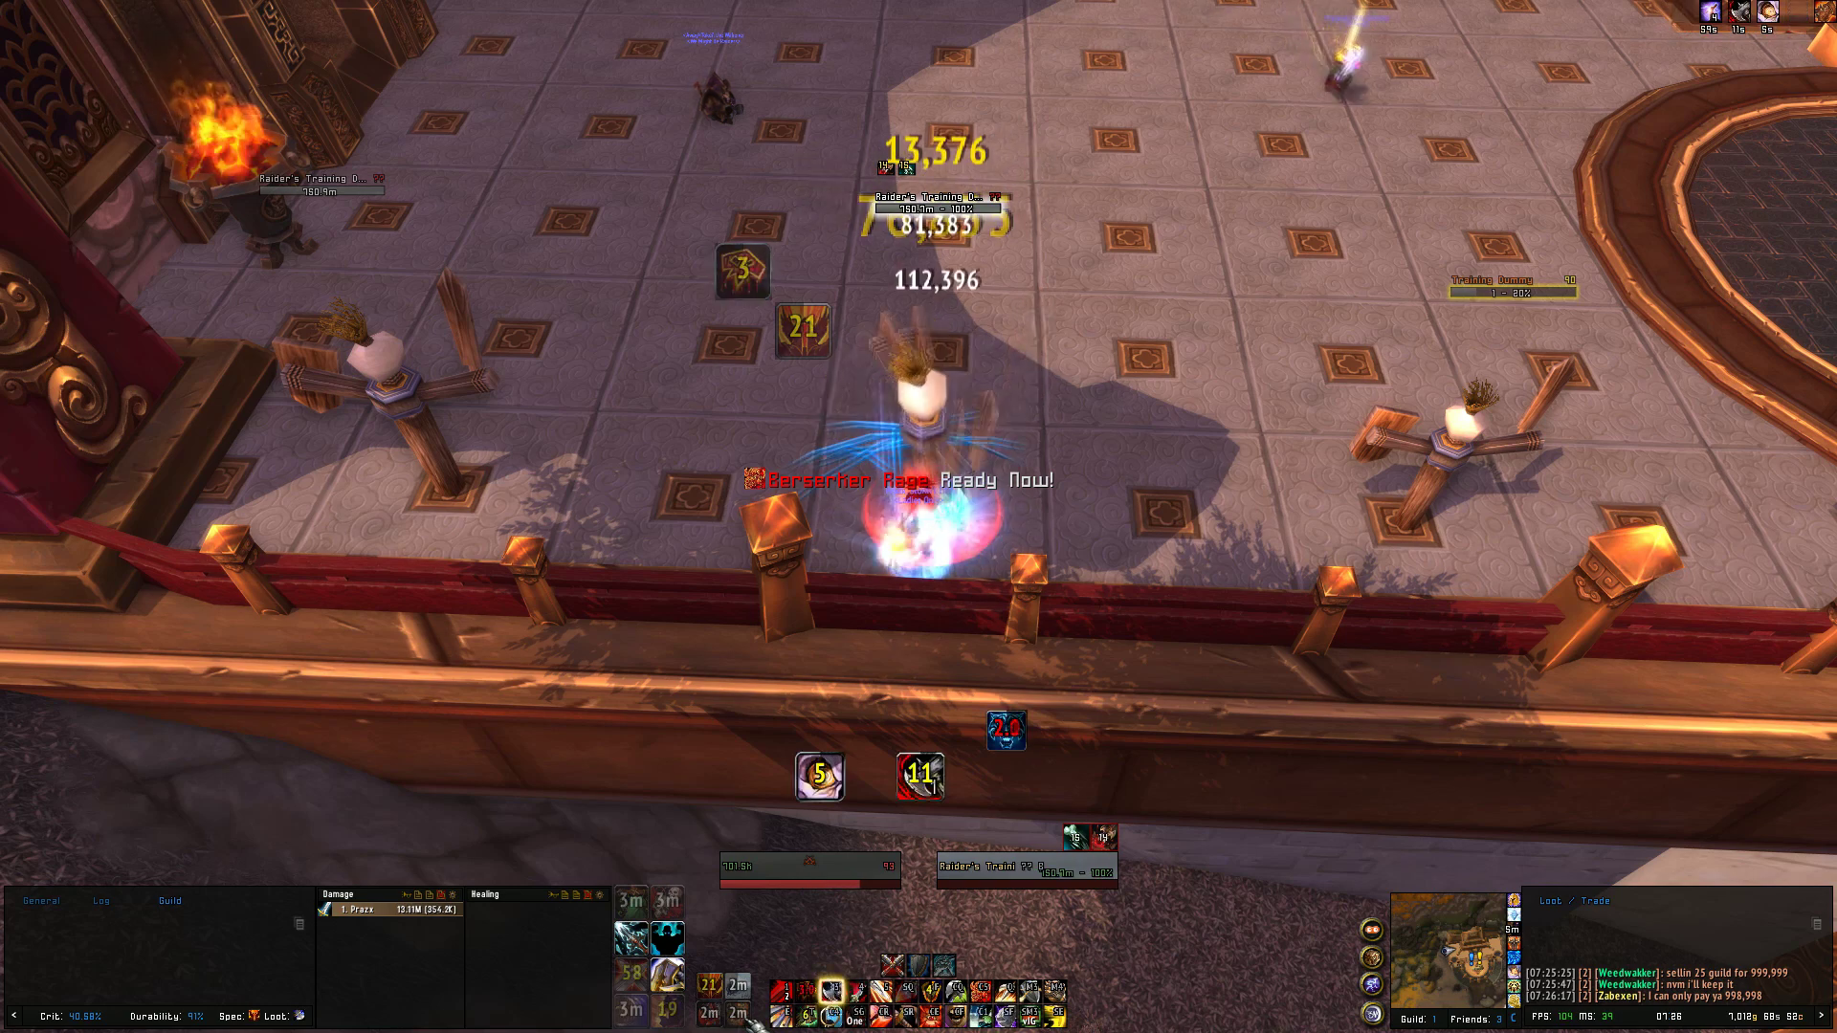
pyautogui.press('3')
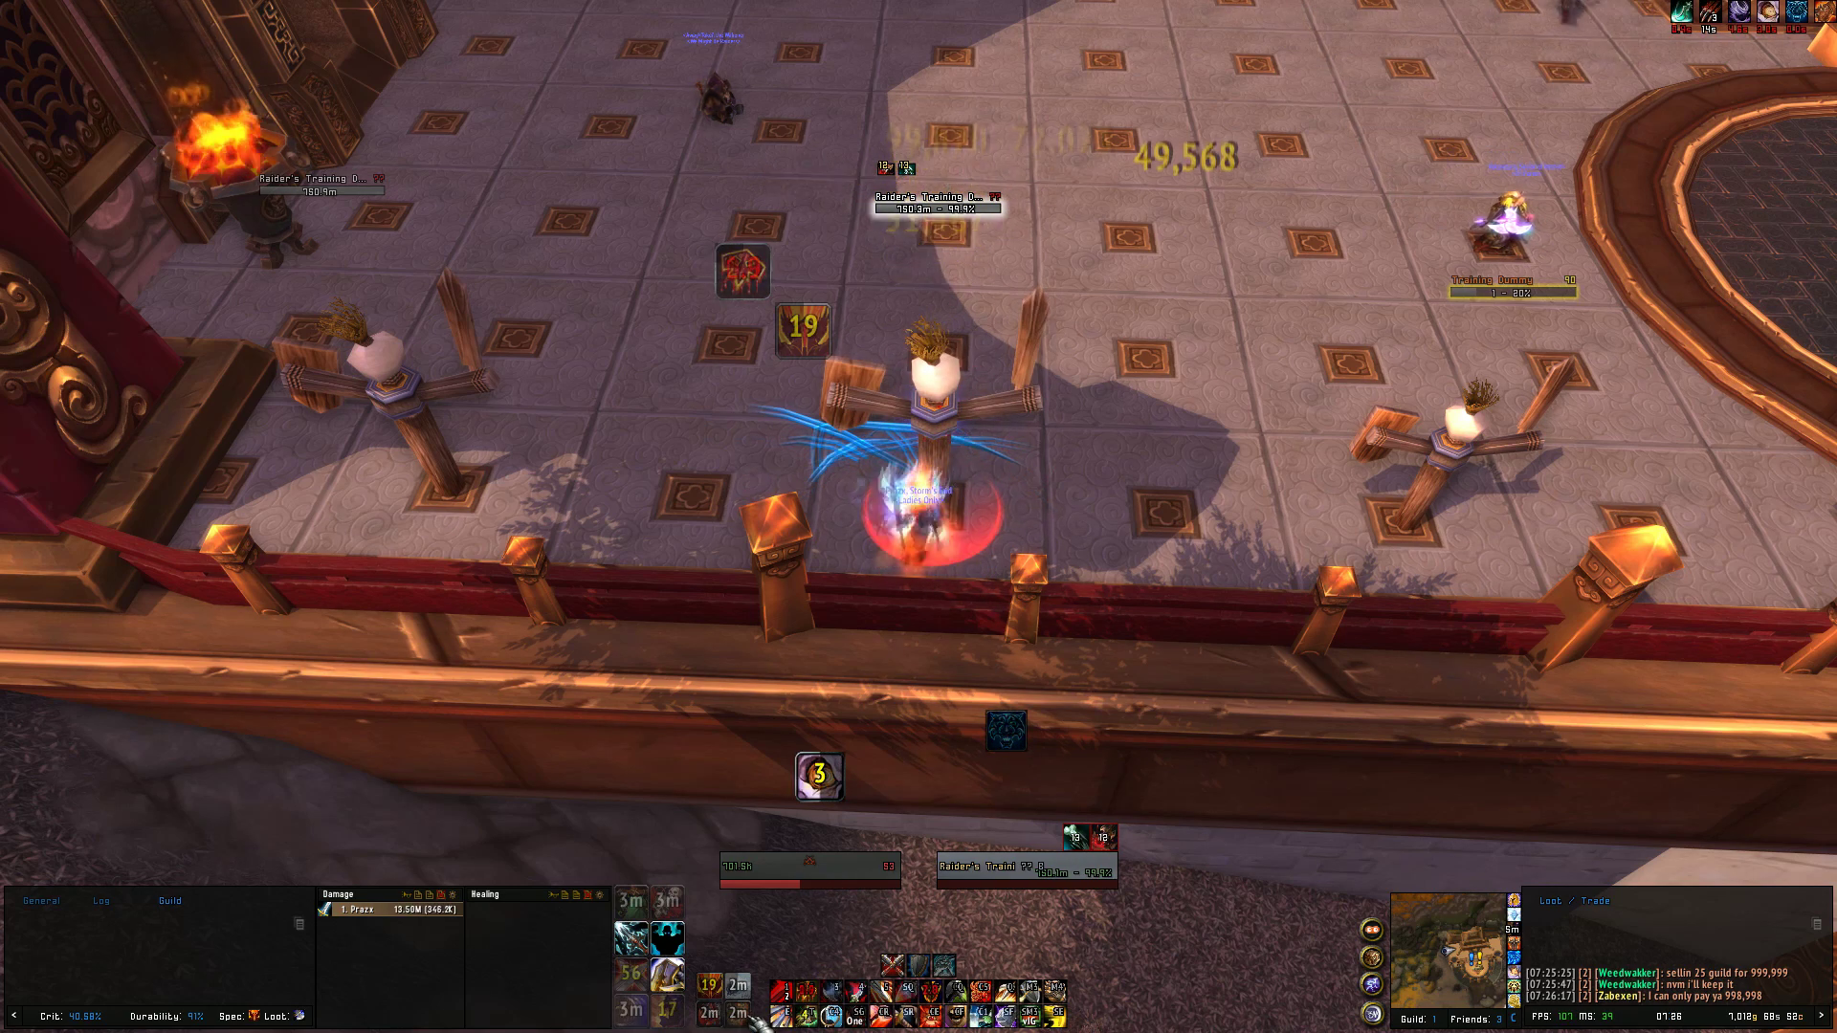
pyautogui.press('2')
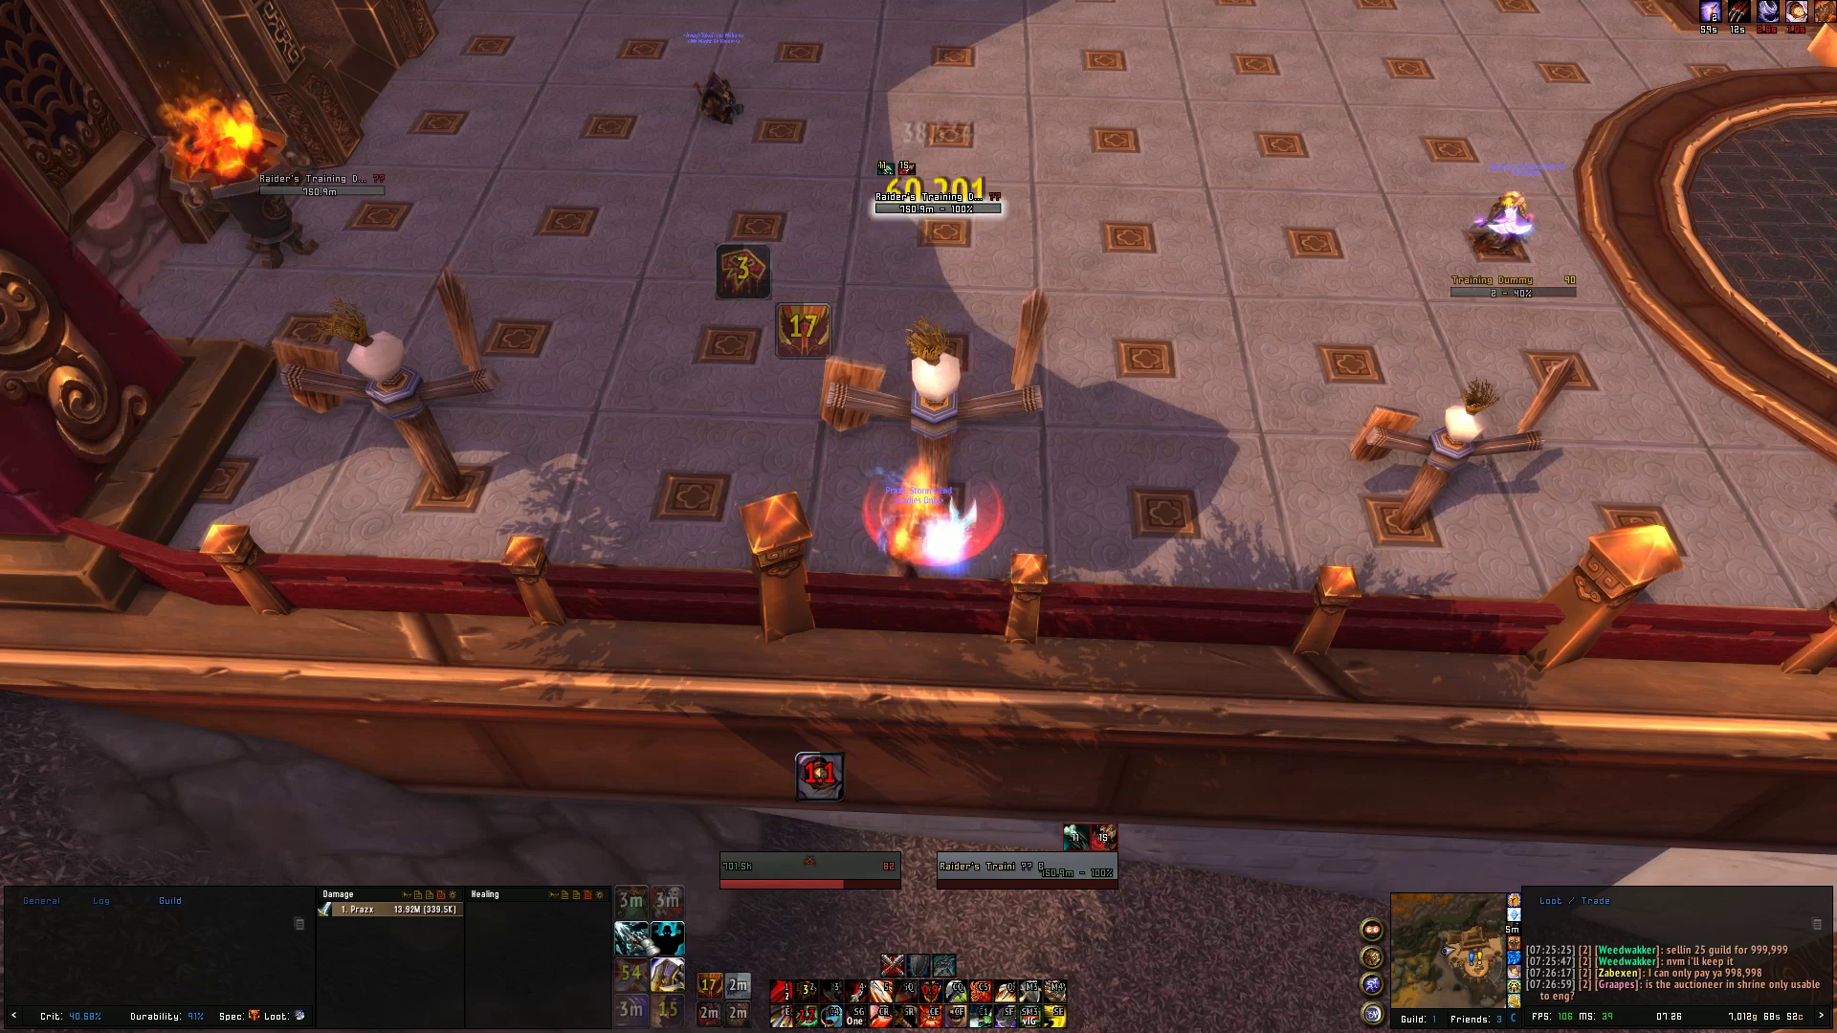
# - Use Shattering Throw on the Raider's Training Dummy and follow it with another Colossus Smash
pyautogui.hotkey('ctrl', '1')
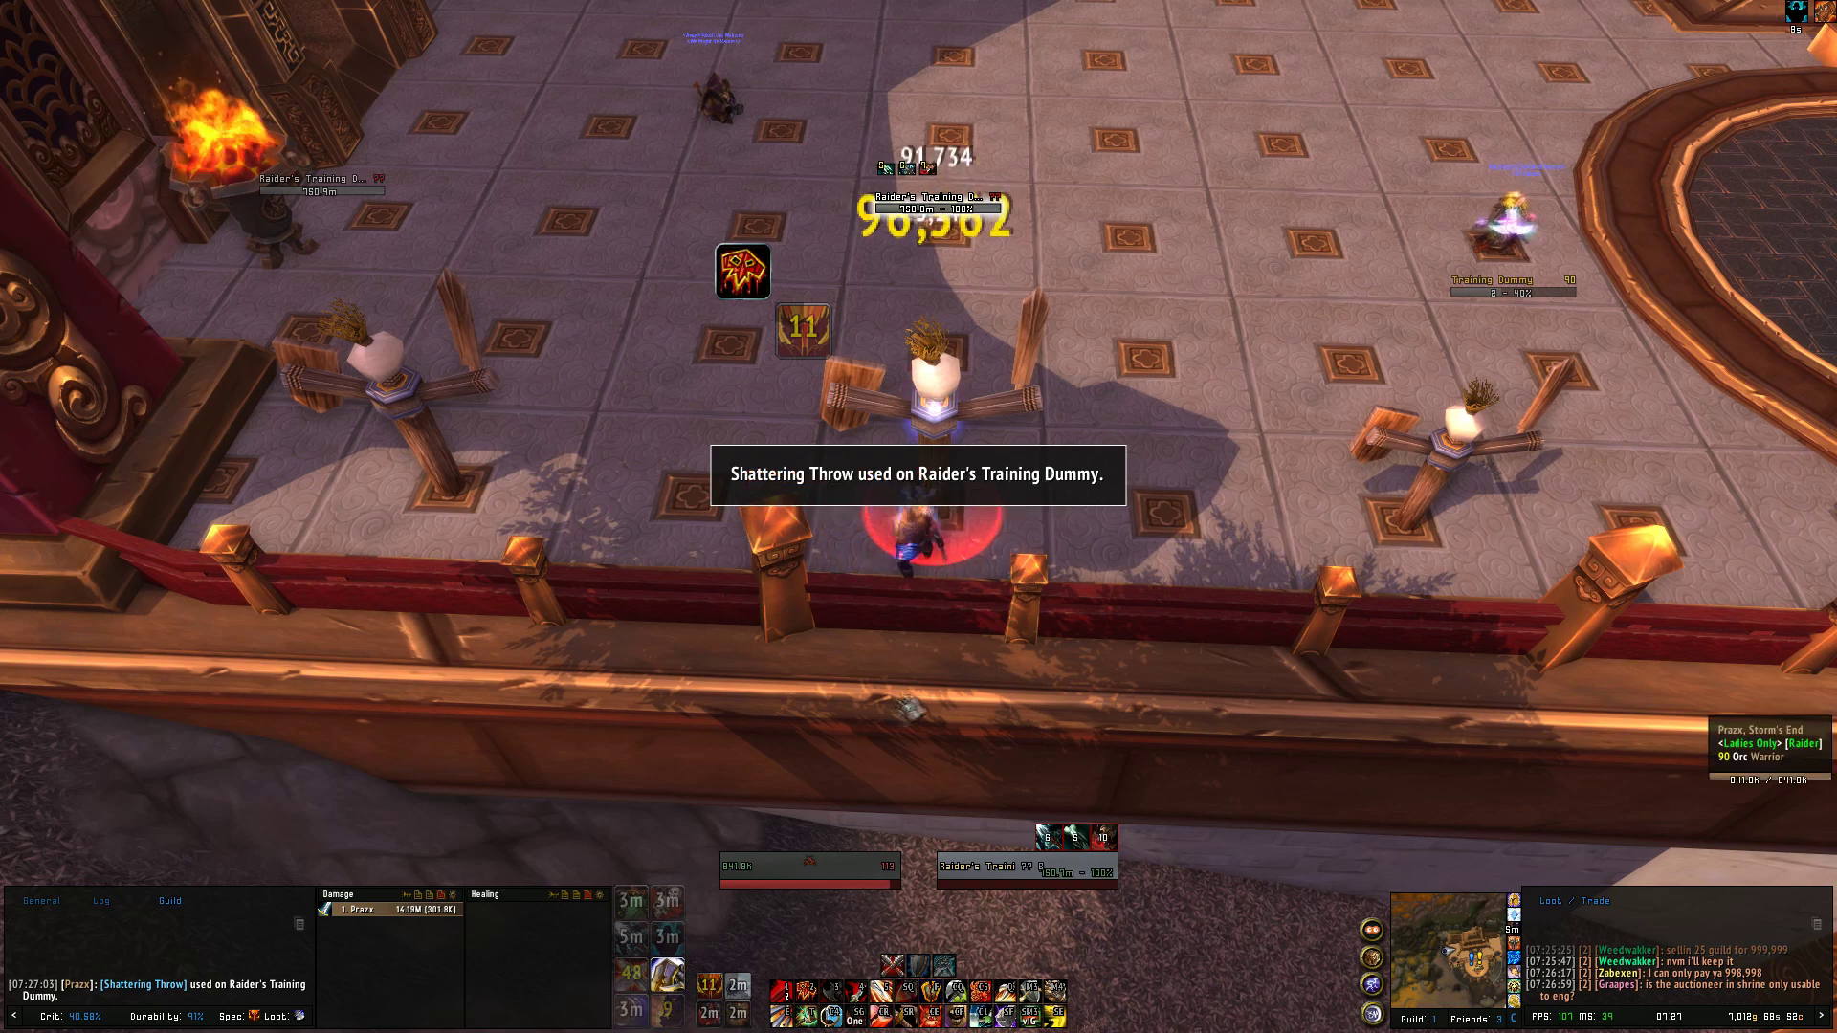
pyautogui.press('2')
pyautogui.press('f')
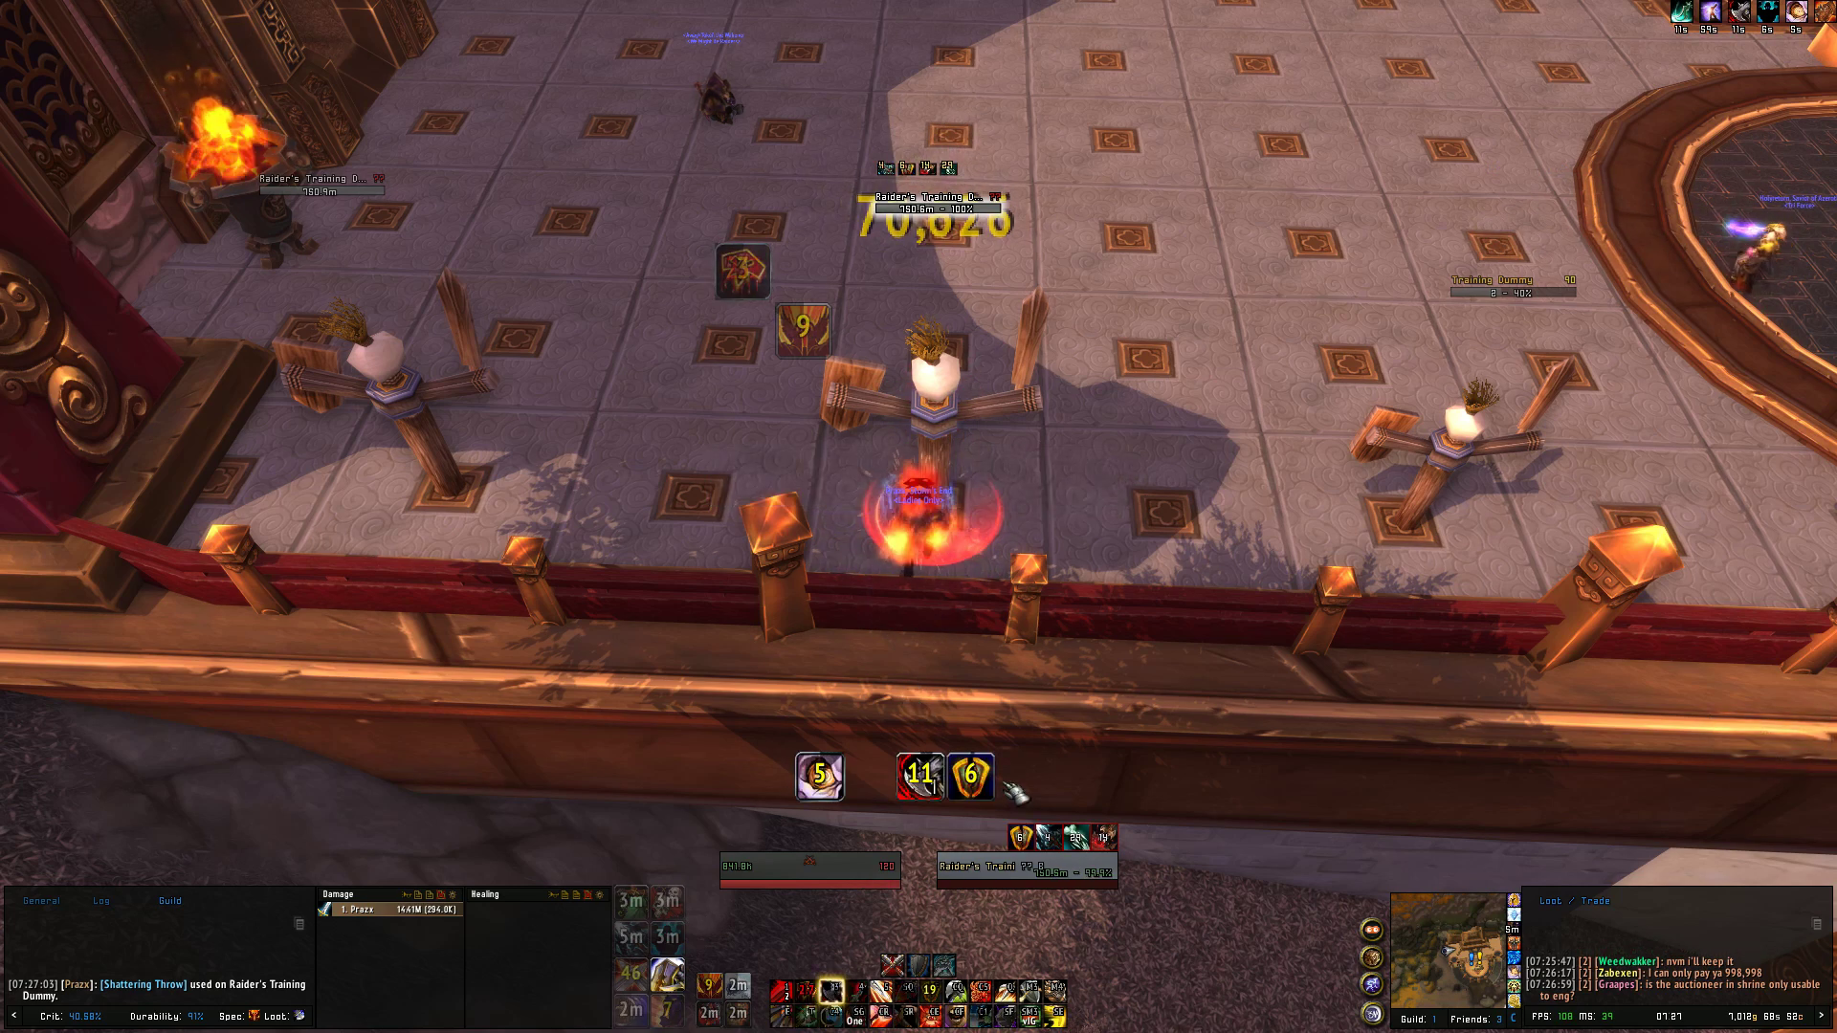